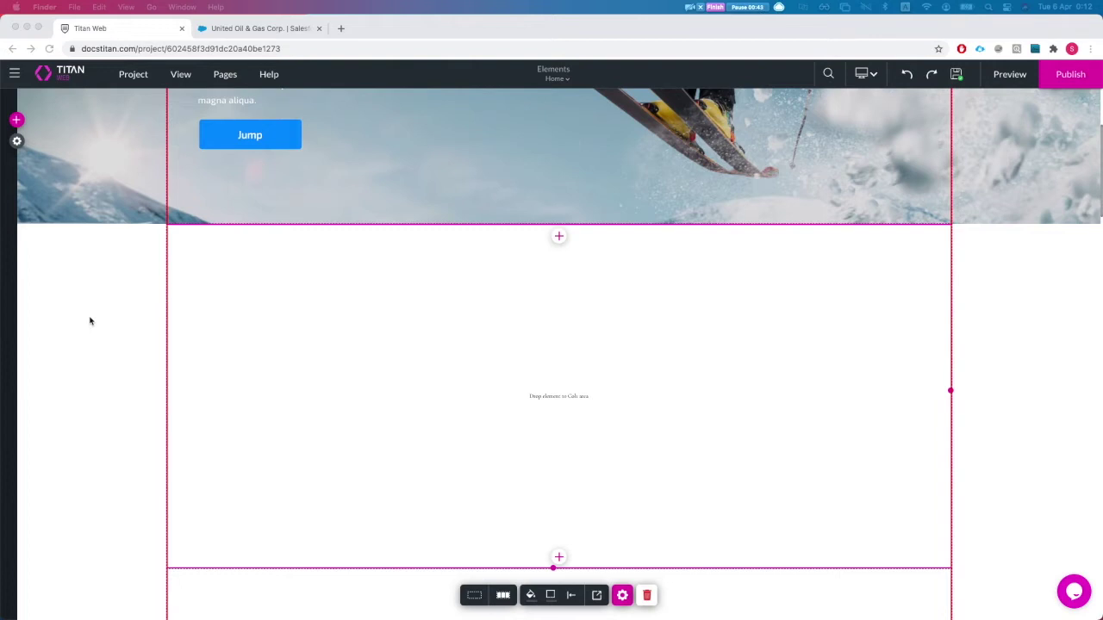
Step: Find the image element by searching for "imag" and place it in the empty strip below the hero
click(19, 144)
click(18, 143)
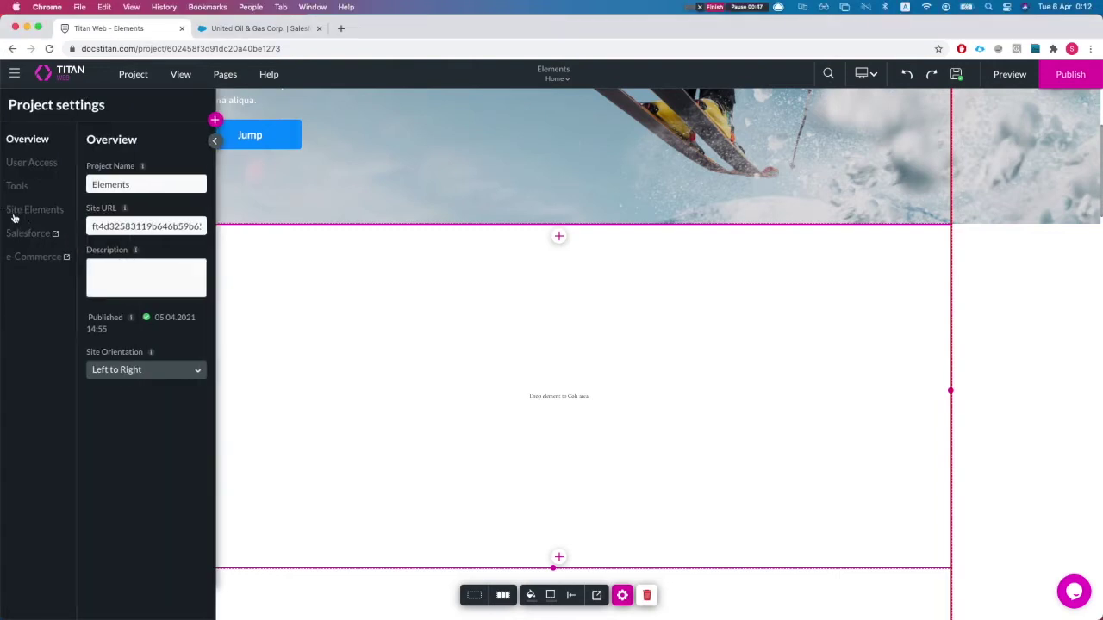
click(213, 121)
click(144, 113)
text(imag)
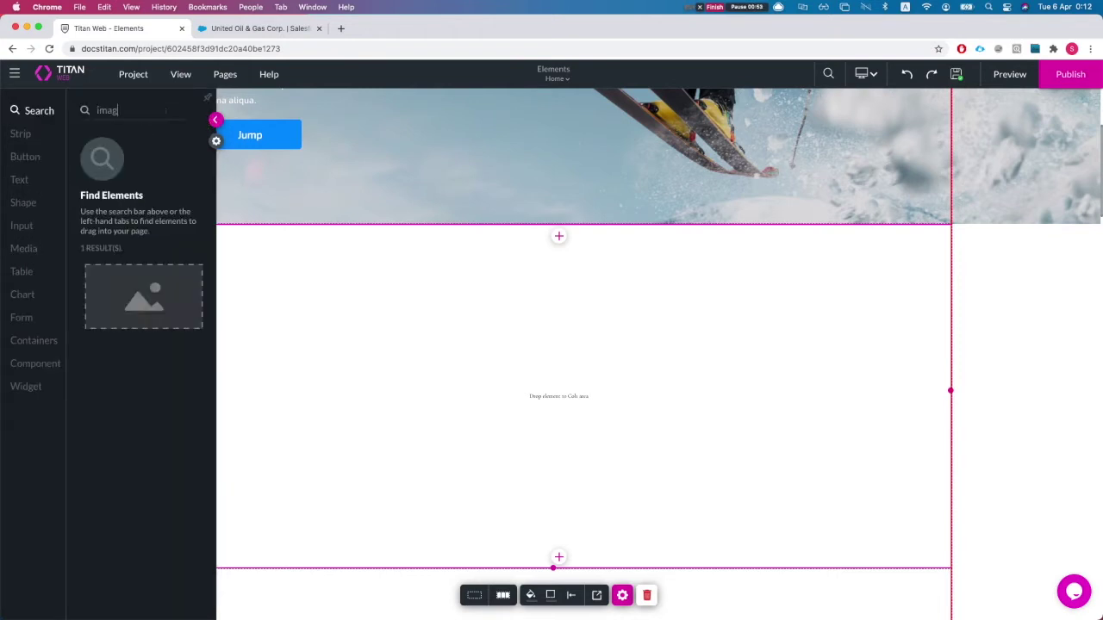
drag(144, 296, 354, 448)
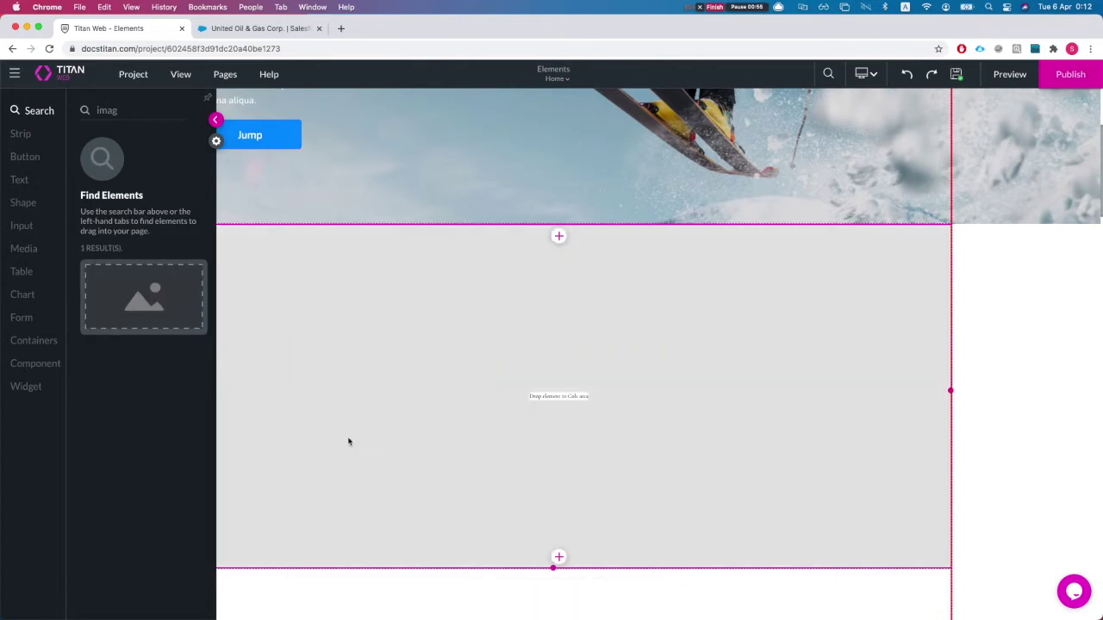
click(584, 461)
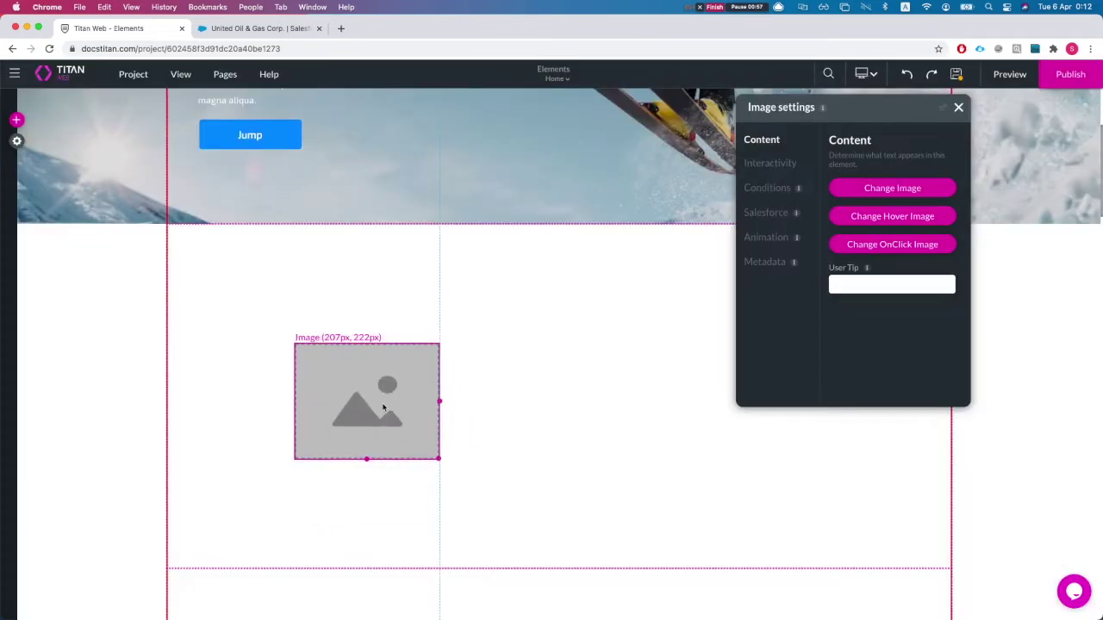
Step: Add a Subhead text element to the upper part of the strip and move the image to the right of it
click(19, 121)
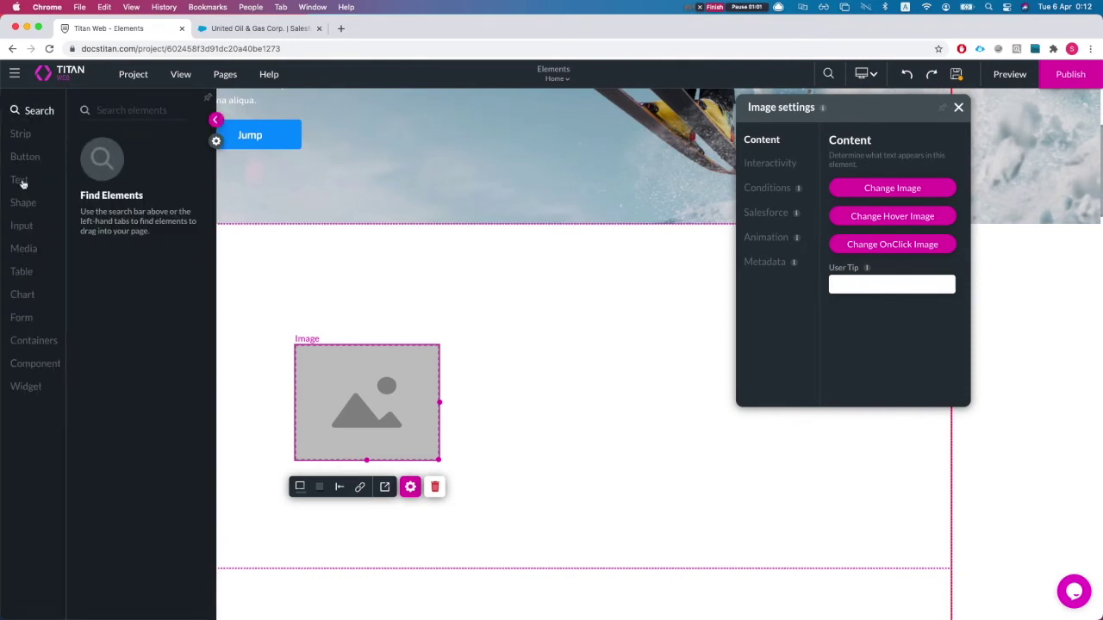
click(24, 181)
drag(113, 230, 312, 308)
drag(382, 421, 636, 337)
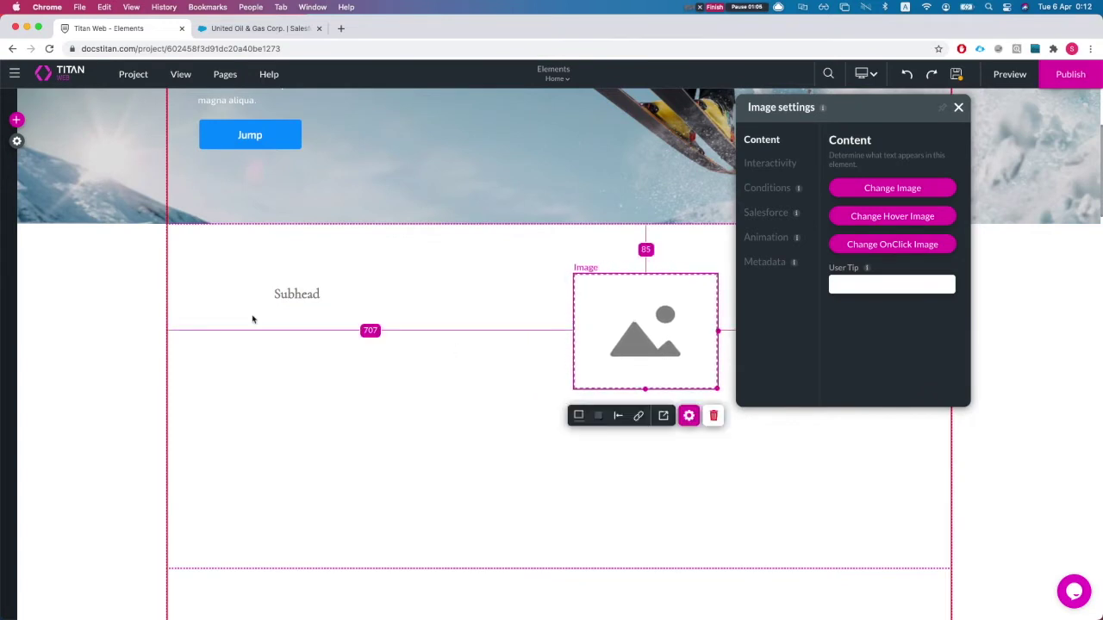
Step: Enlarge the Subhead text box in width and height, and shift the image slightly further right and down
click(286, 301)
drag(429, 295, 526, 295)
drag(400, 306, 399, 341)
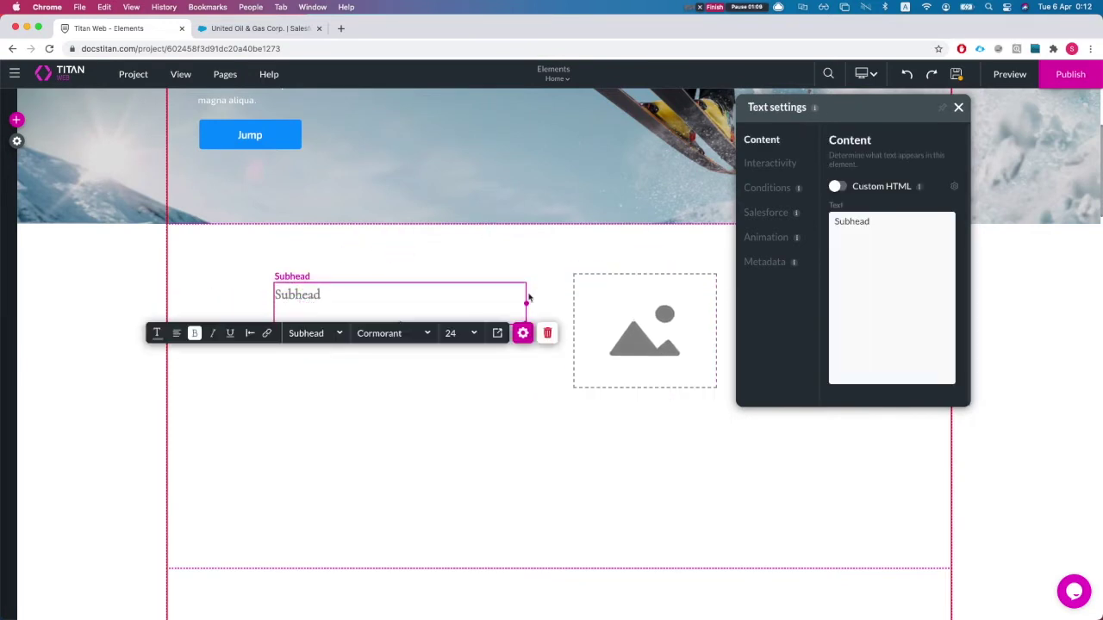
click(599, 323)
drag(632, 330, 657, 345)
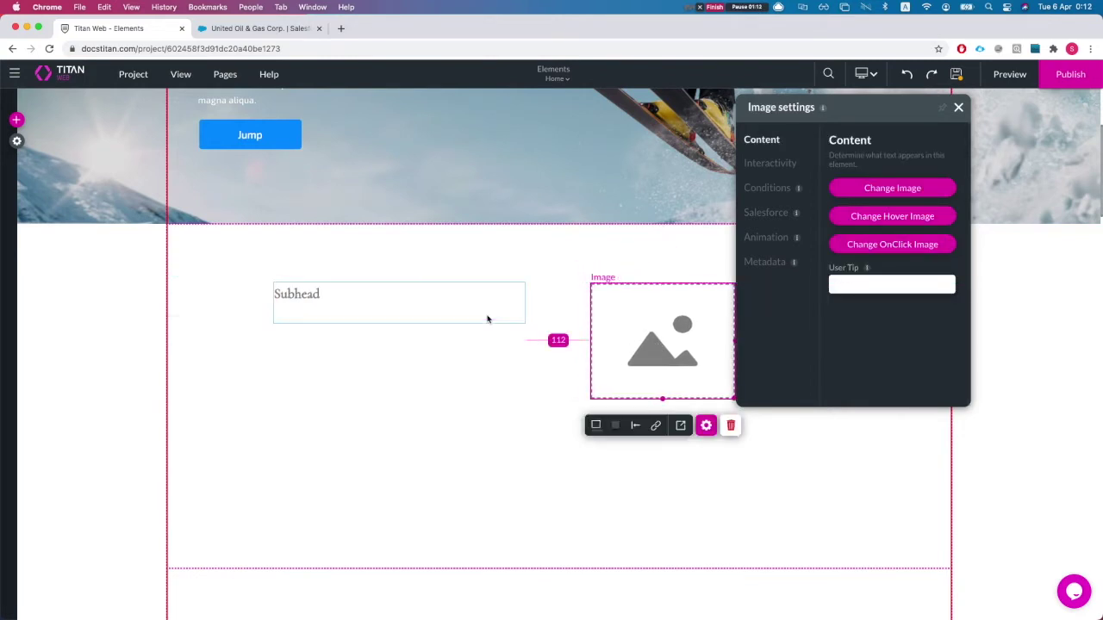
Step: Set the Subhead text element's metadata tag to "accname"
click(768, 245)
click(360, 291)
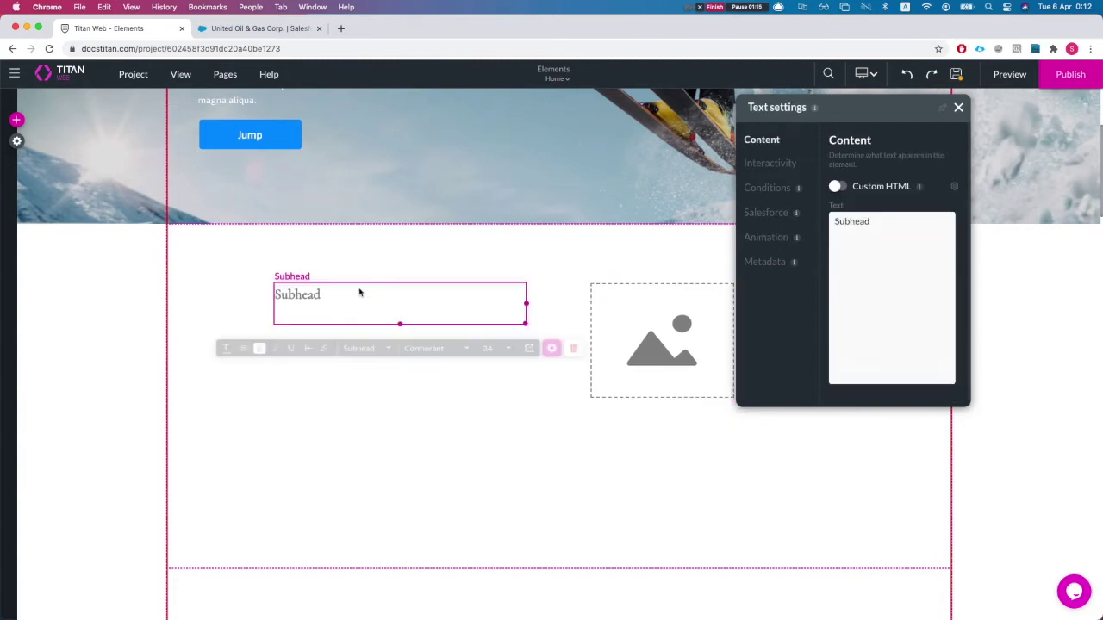
click(766, 262)
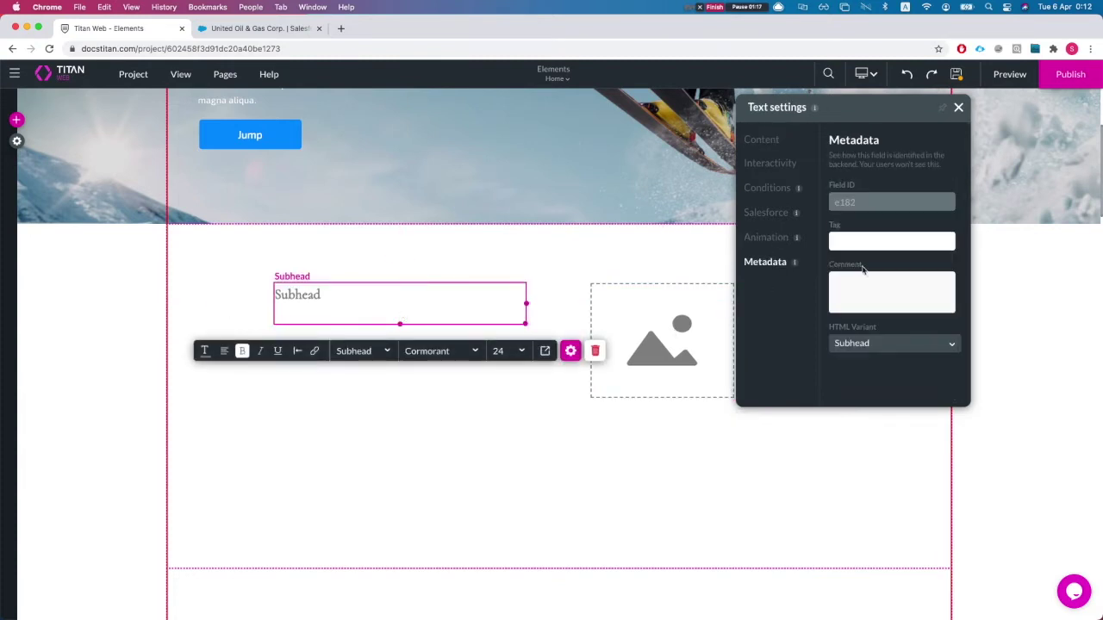
click(866, 242)
text(accname)
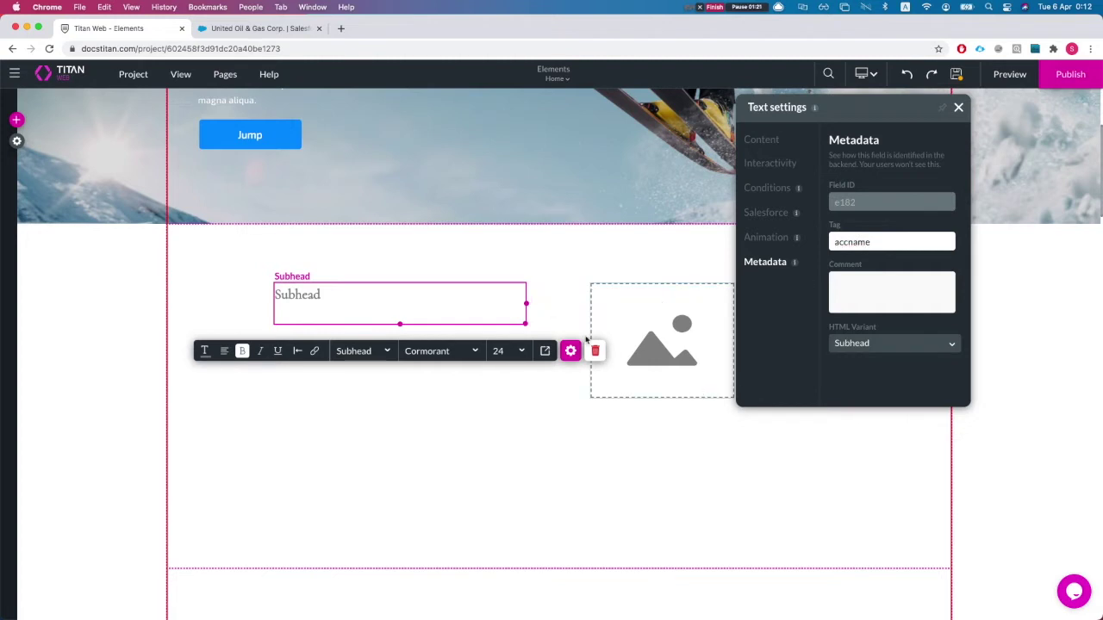
Step: Create a new Salesforce get-record integration in the project settings, with Account as its object
click(663, 301)
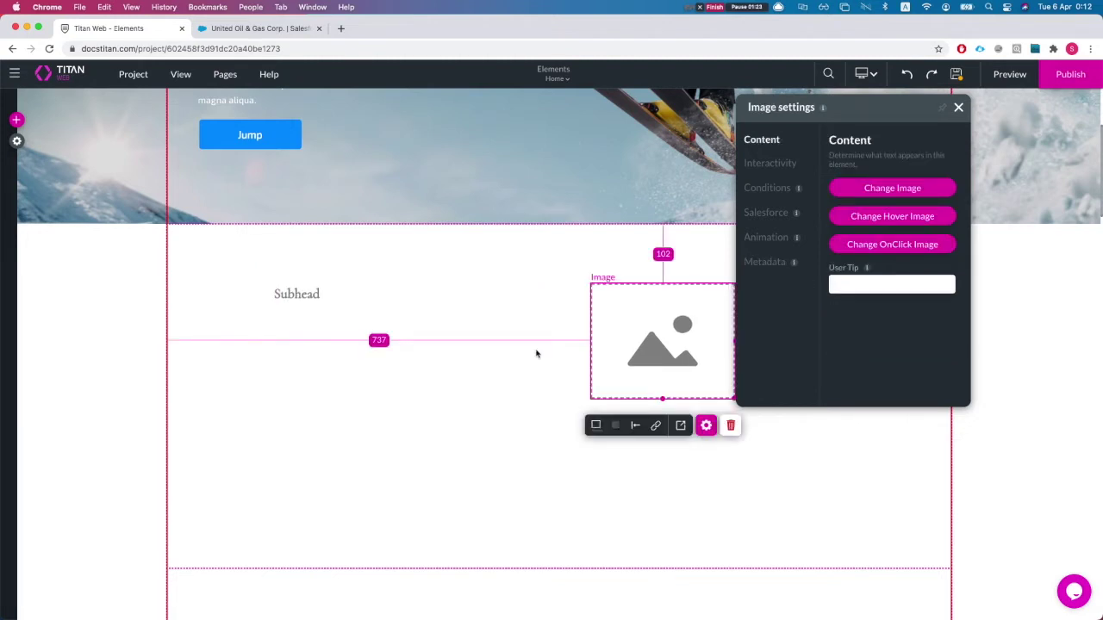
click(17, 141)
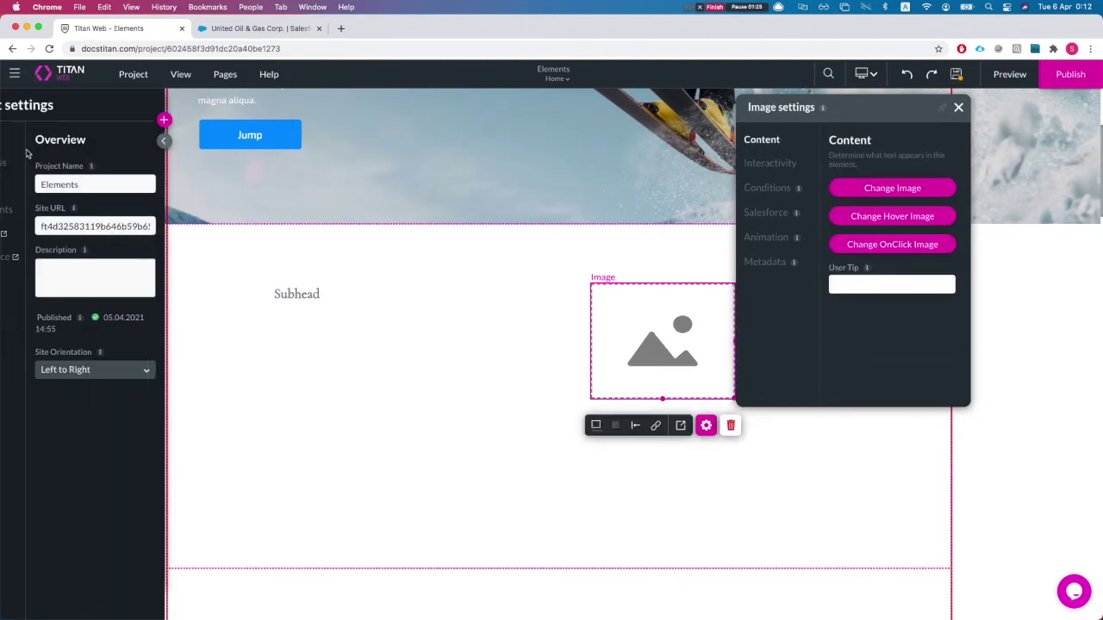
click(29, 232)
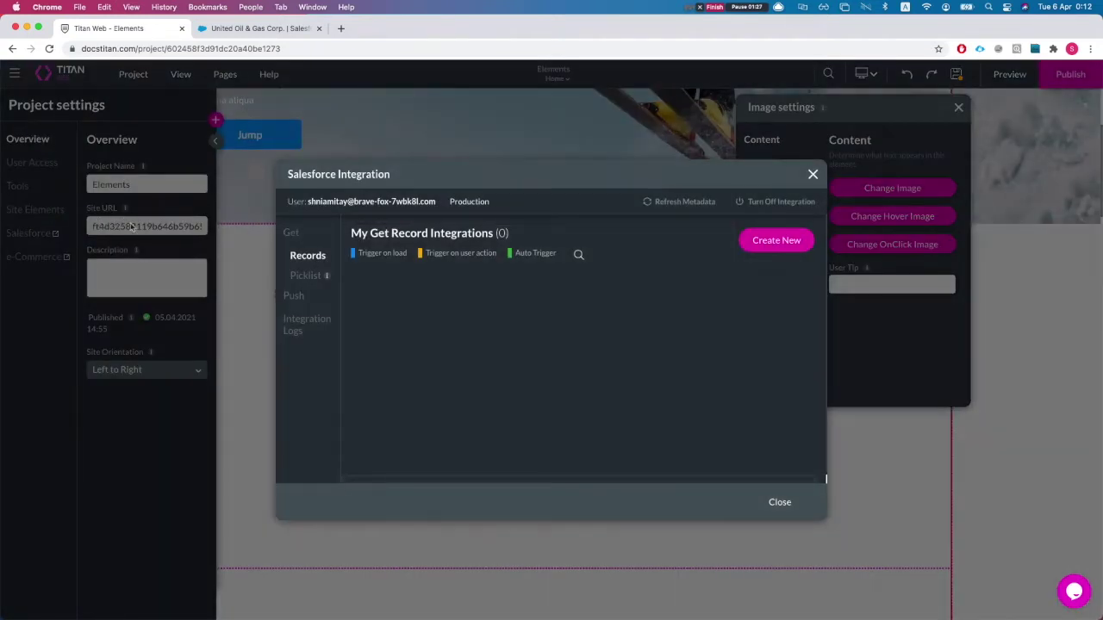
click(763, 246)
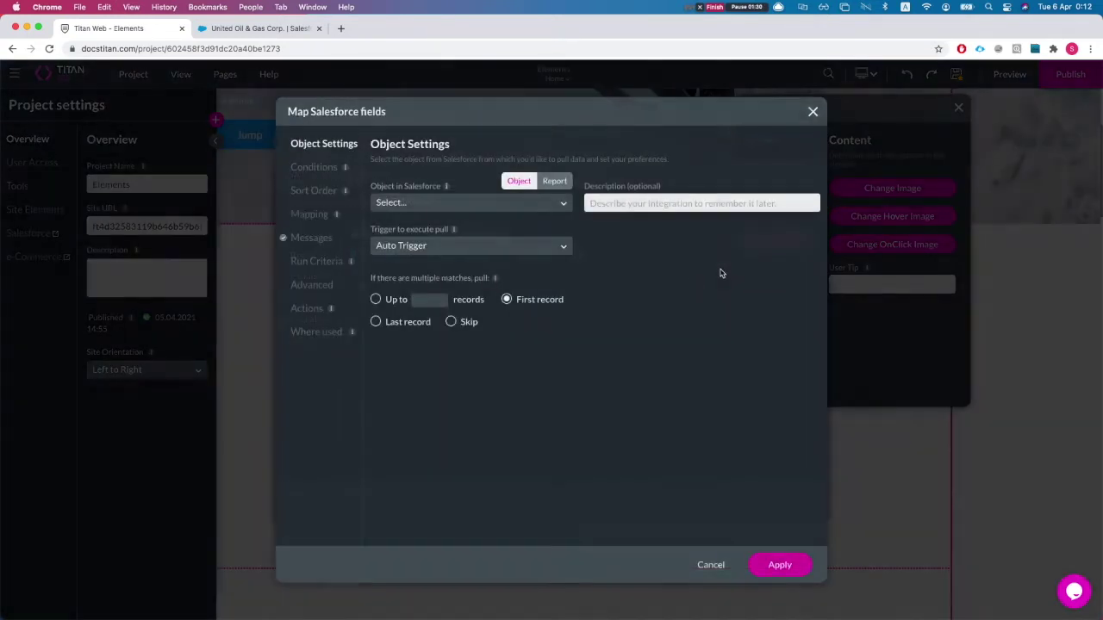
click(404, 203)
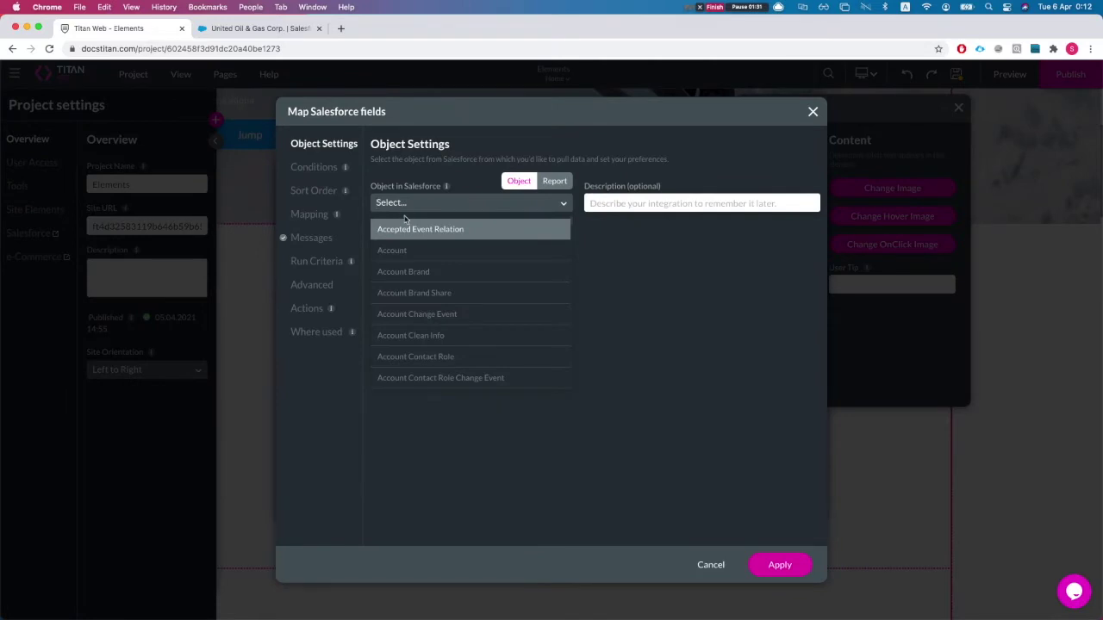
click(391, 250)
Step: Enter "get an account with image from content version" as the integration's description and correct the spelling of the last word
click(714, 201)
text(get)
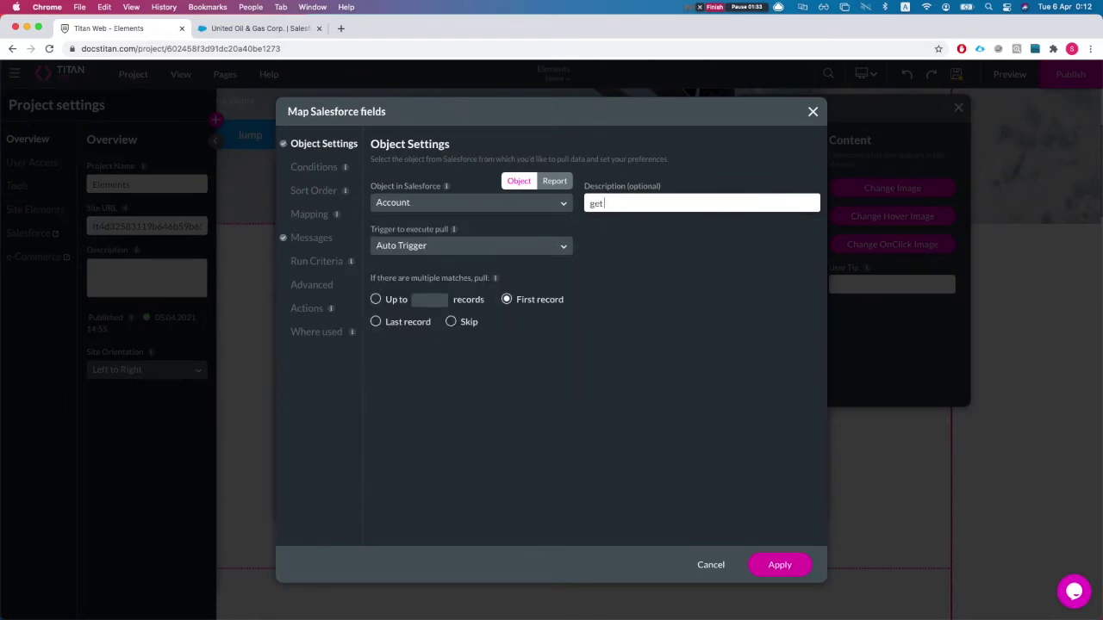
text( an account with)
text( image from)
text( cv)
text( content verios)
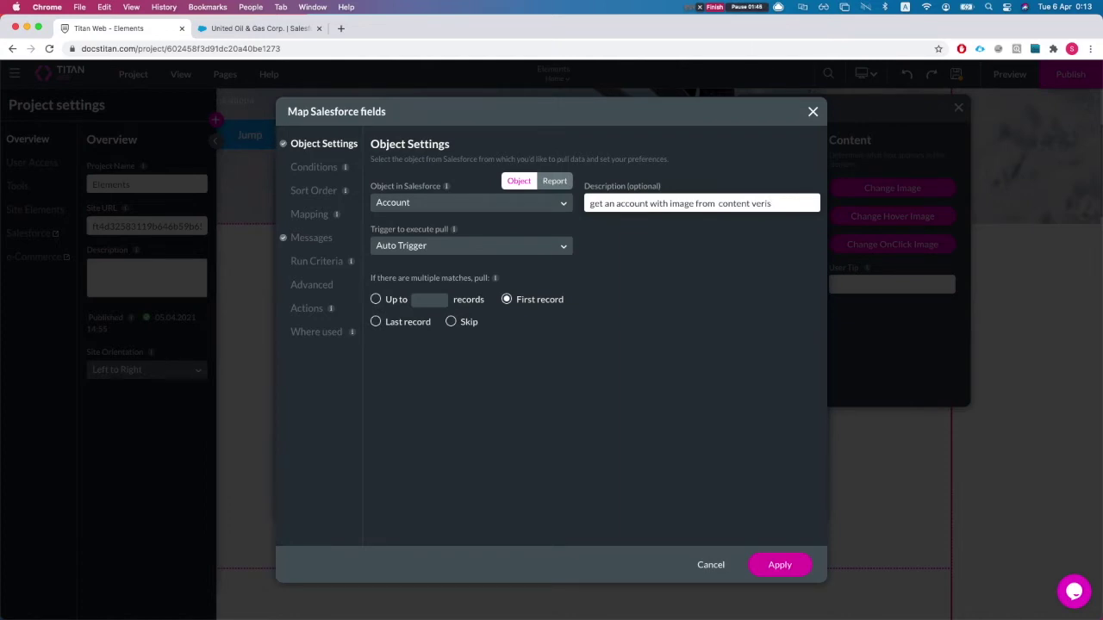
text(on)
right_click(768, 207)
click(780, 210)
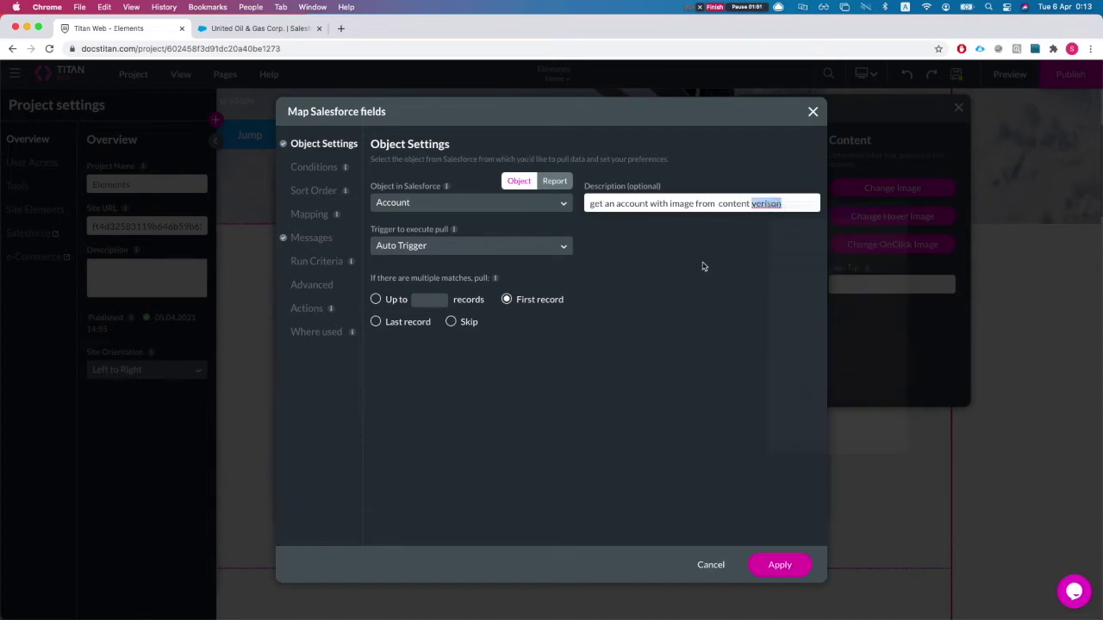
Step: Set up a pull condition where Account ID equals a static value
click(319, 166)
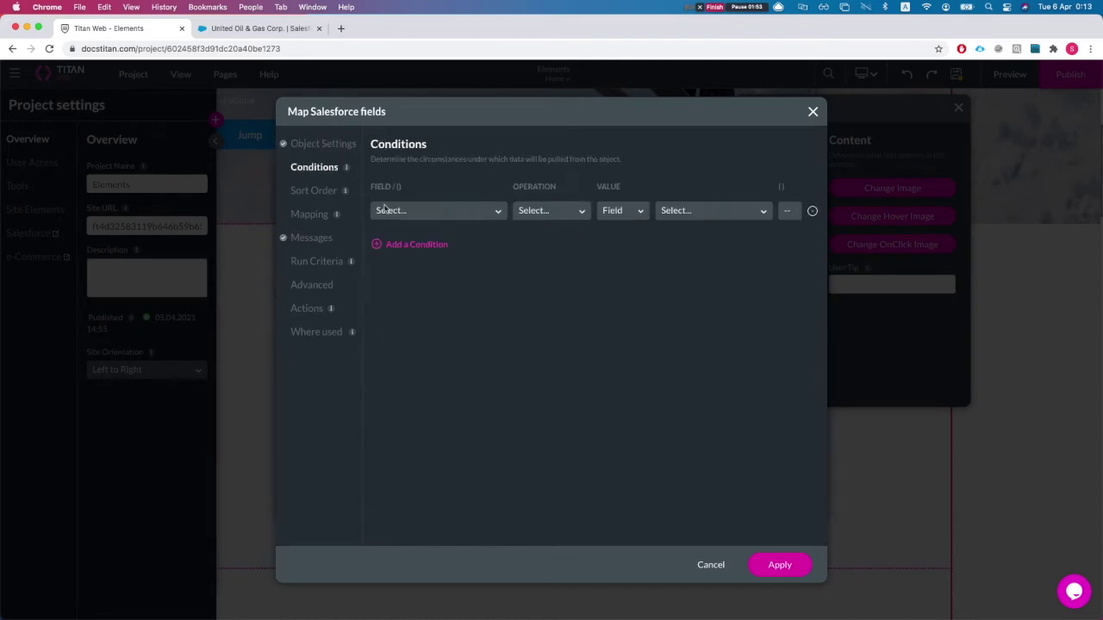
click(422, 214)
click(419, 281)
click(546, 211)
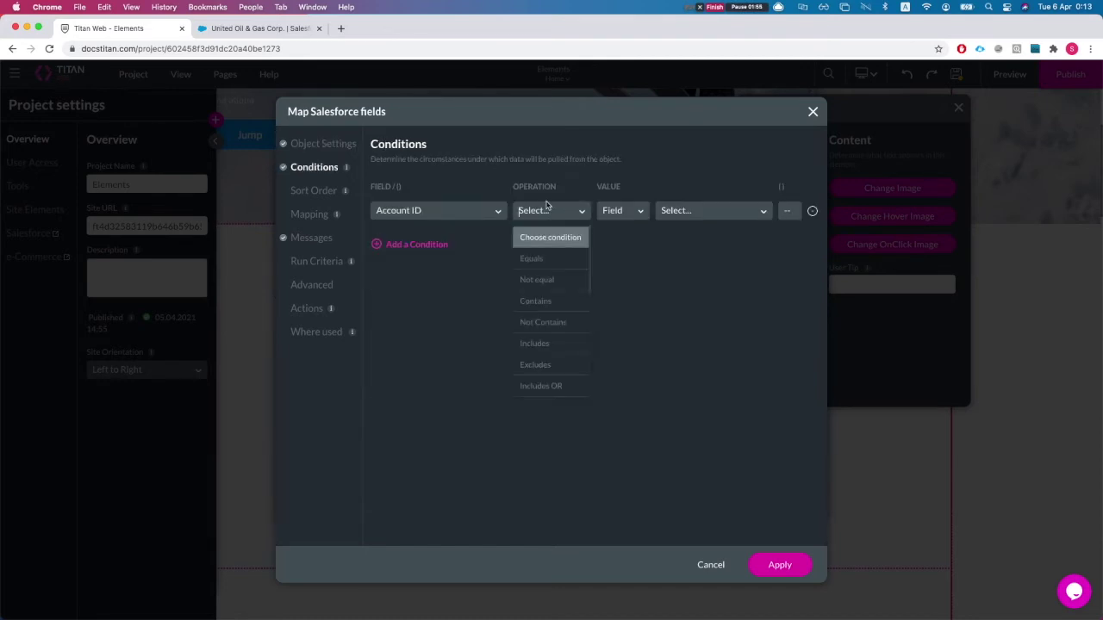
click(536, 256)
click(621, 210)
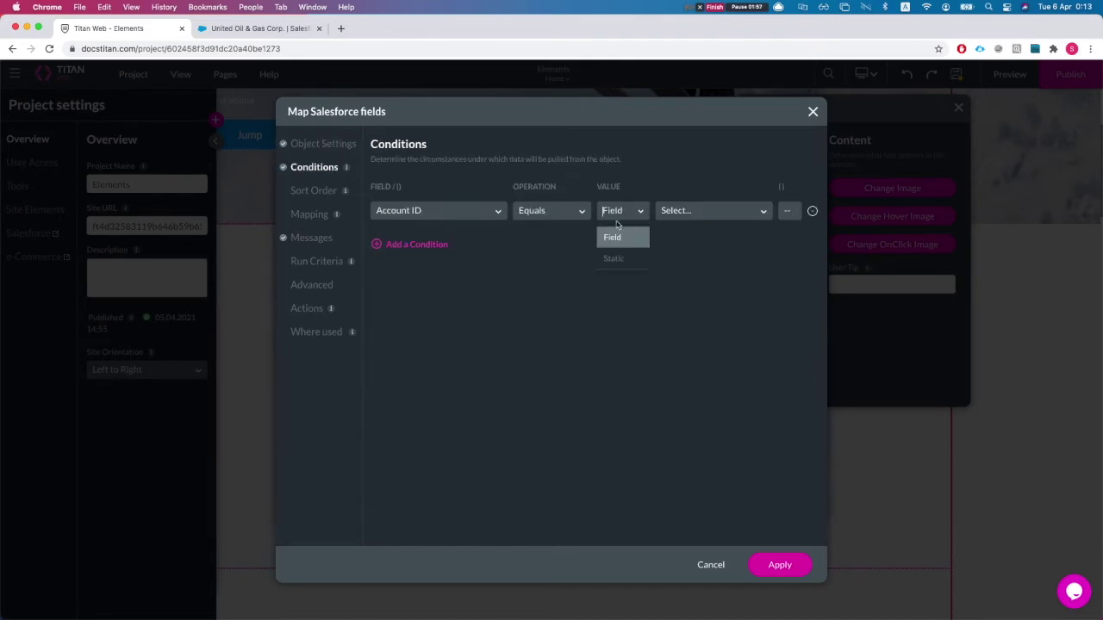
click(614, 258)
Step: Copy the United Oil & Gas Corp. account's record ID from its Salesforce page address and paste it as the condition's static value
click(257, 28)
scroll(241, 276, down, 5)
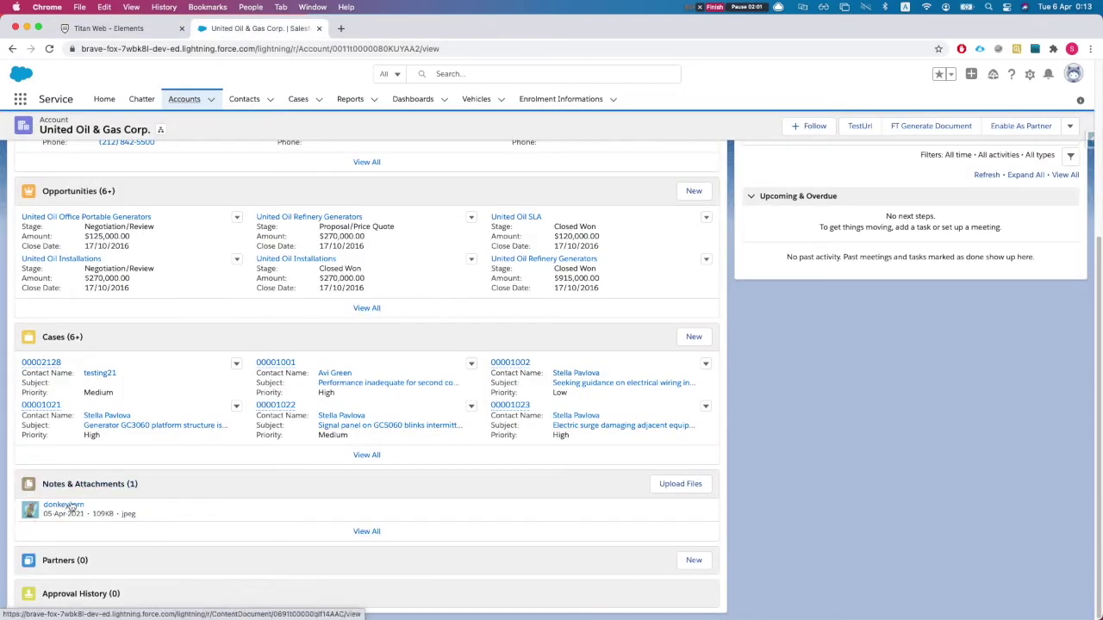
scroll(259, 276, up, 10)
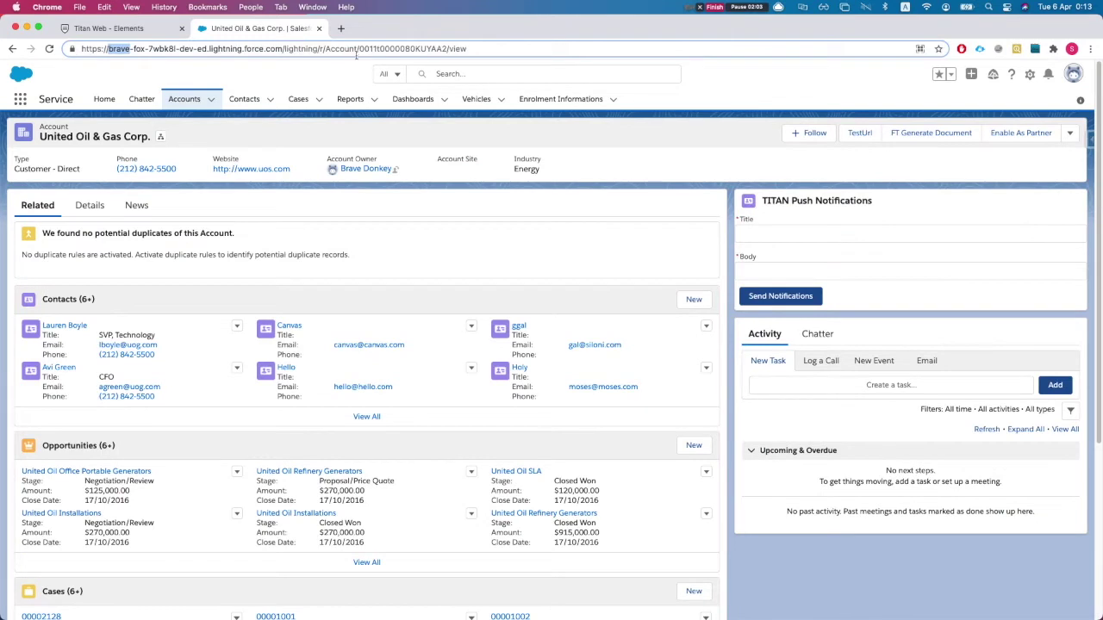
click(400, 49)
double_click(392, 49)
key(cmd+c)
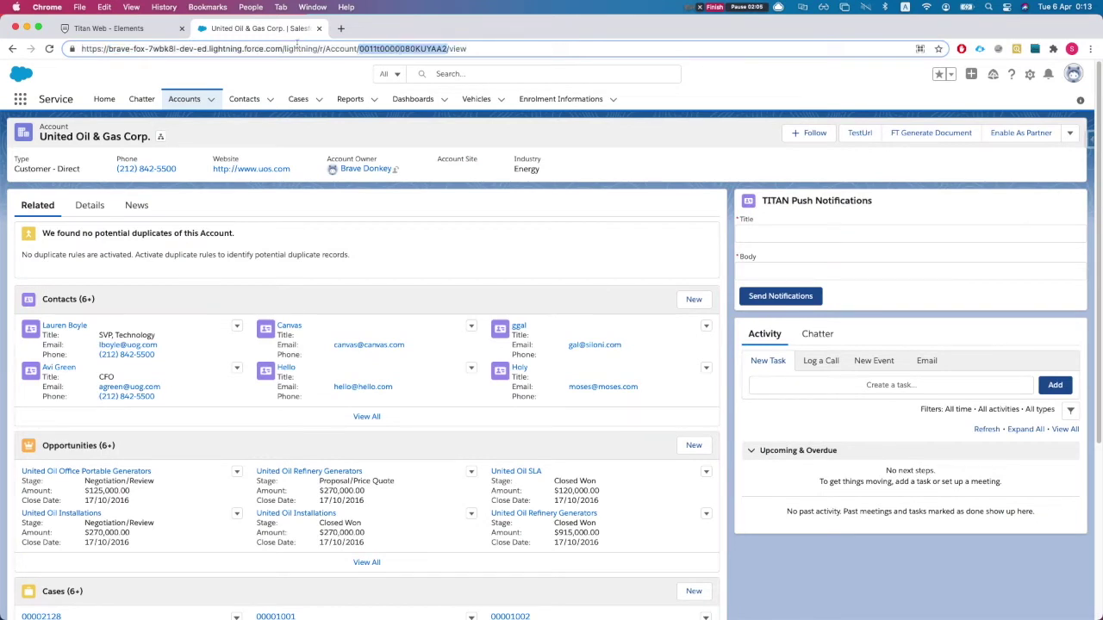
click(129, 29)
click(666, 208)
key(cmd+v)
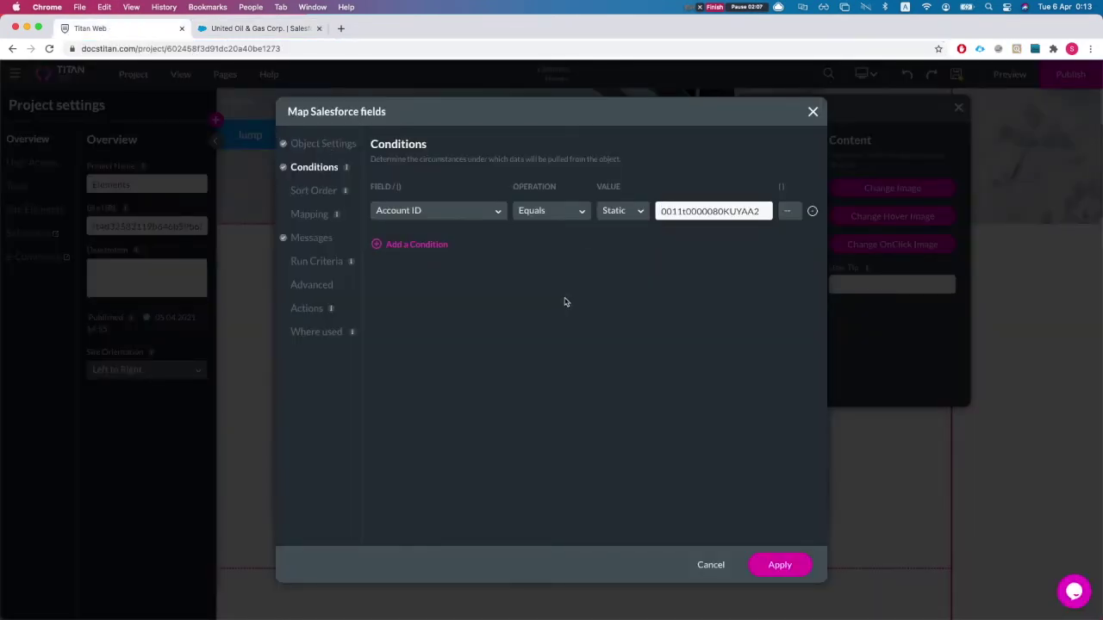
Step: Map the accname element to the Account Name field in the integration's mapping
click(309, 215)
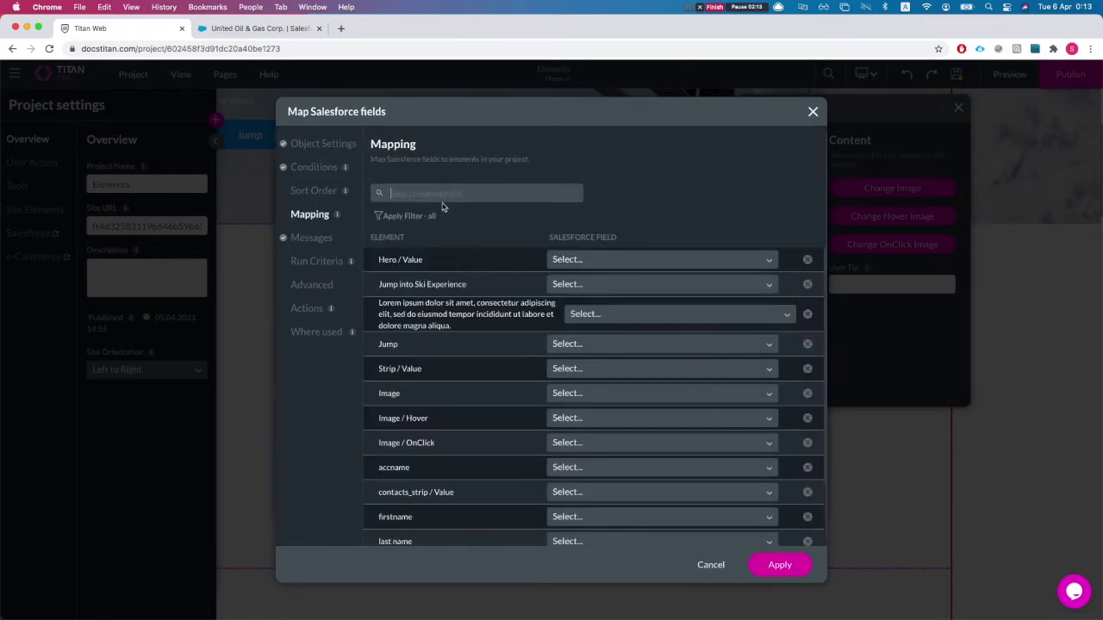
text(acc)
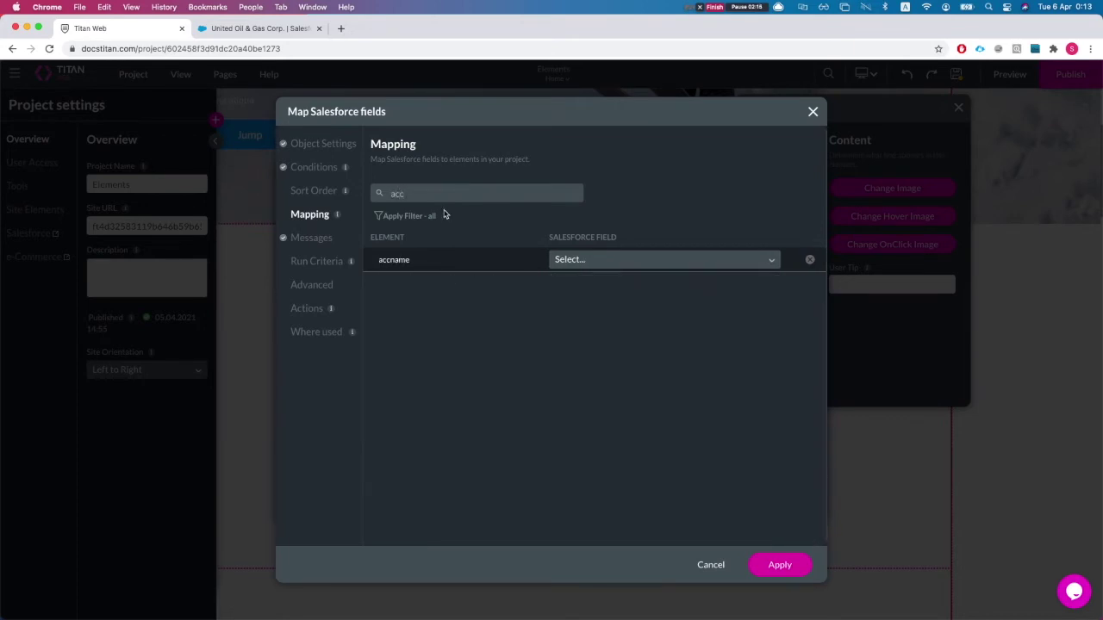
click(678, 263)
text(acc)
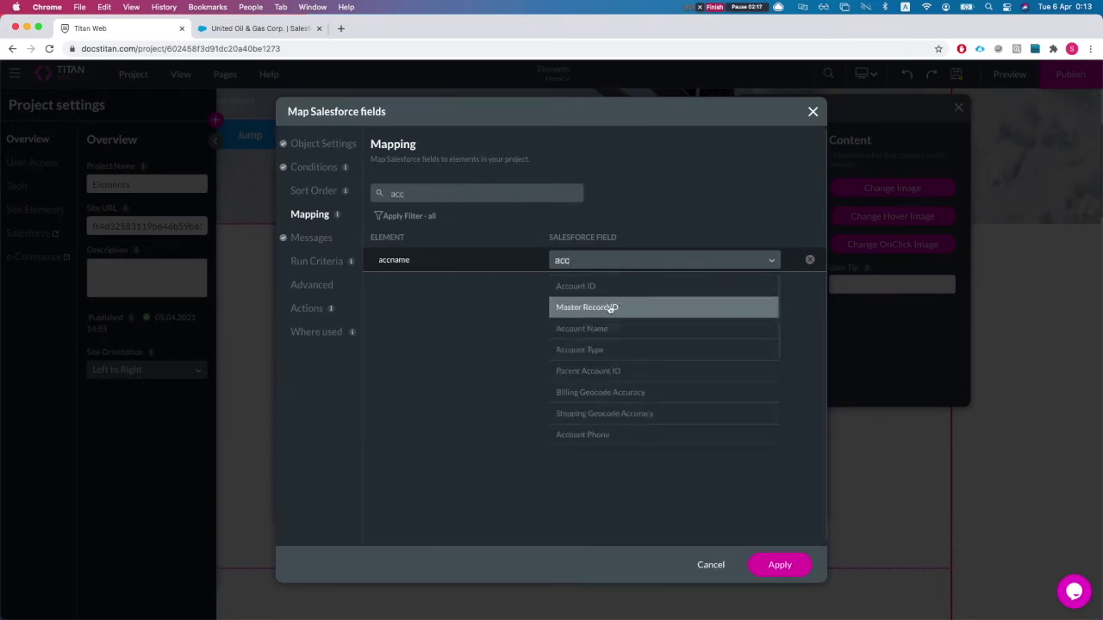
click(593, 328)
Step: Filter the mapping list for "image" and map the Image element to From object
double_click(427, 193)
text(image)
click(605, 260)
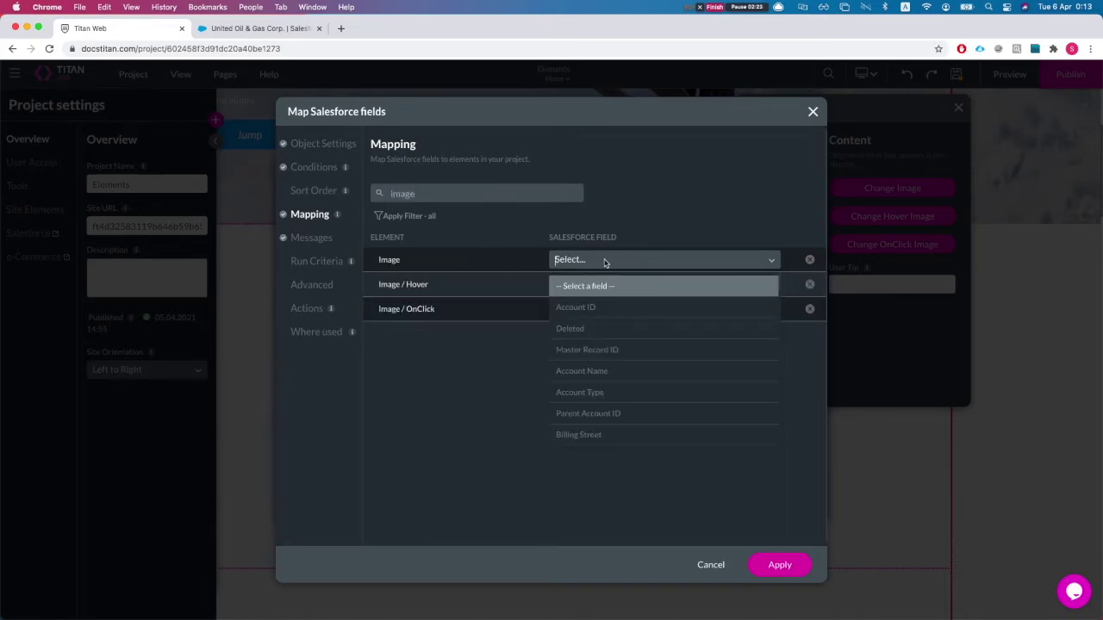
text(from)
key(Return)
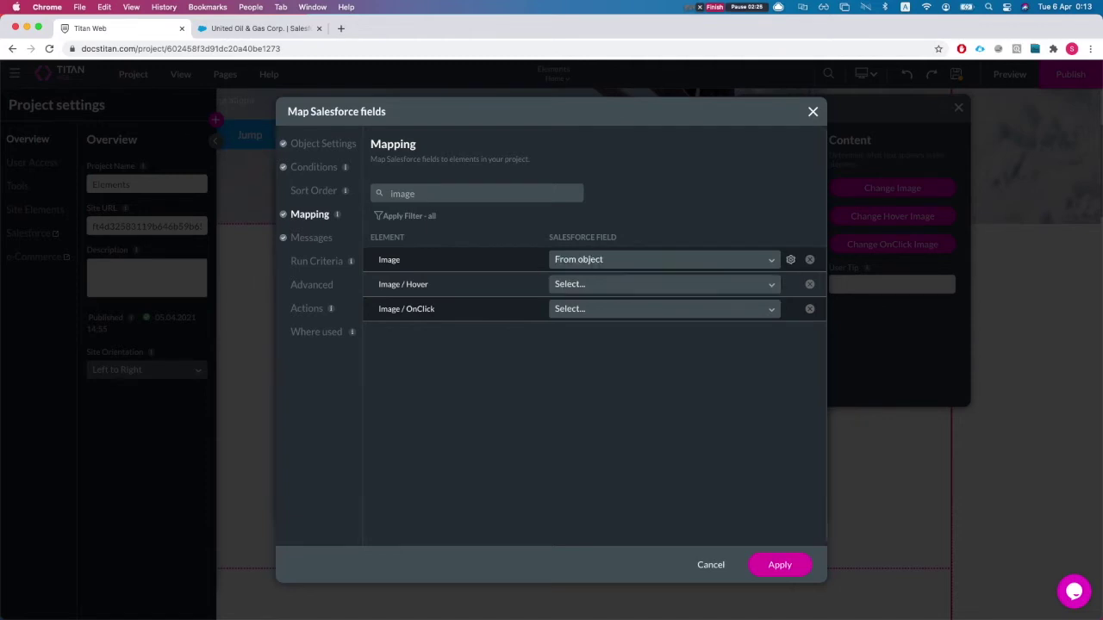
Step: Open the Image element's From object settings and choose Content Version as the object, searching for "files"
click(790, 260)
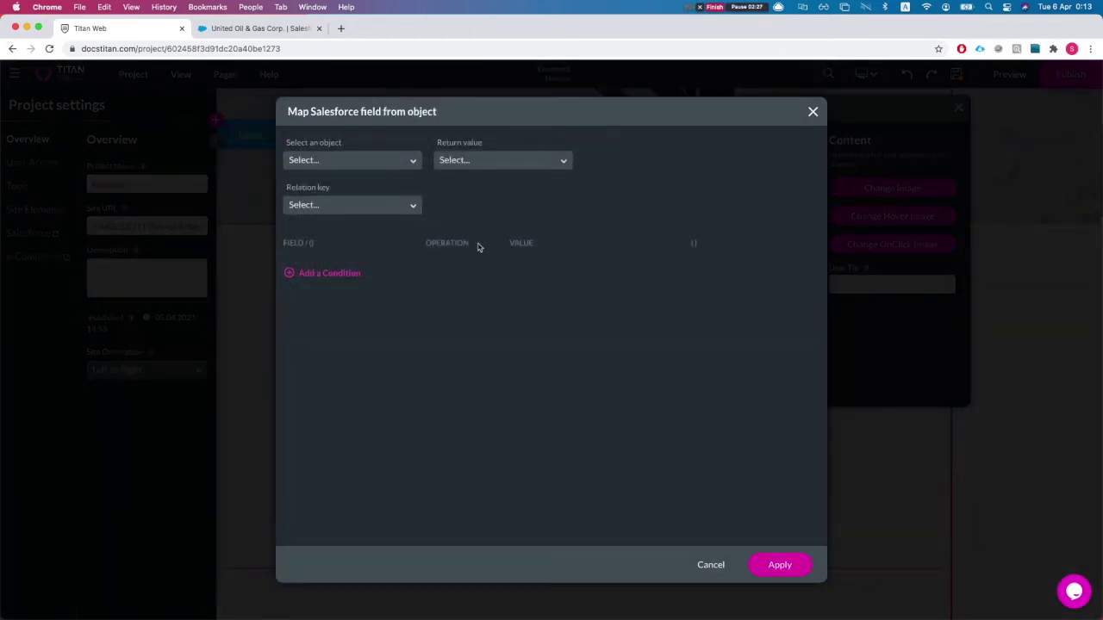
click(358, 163)
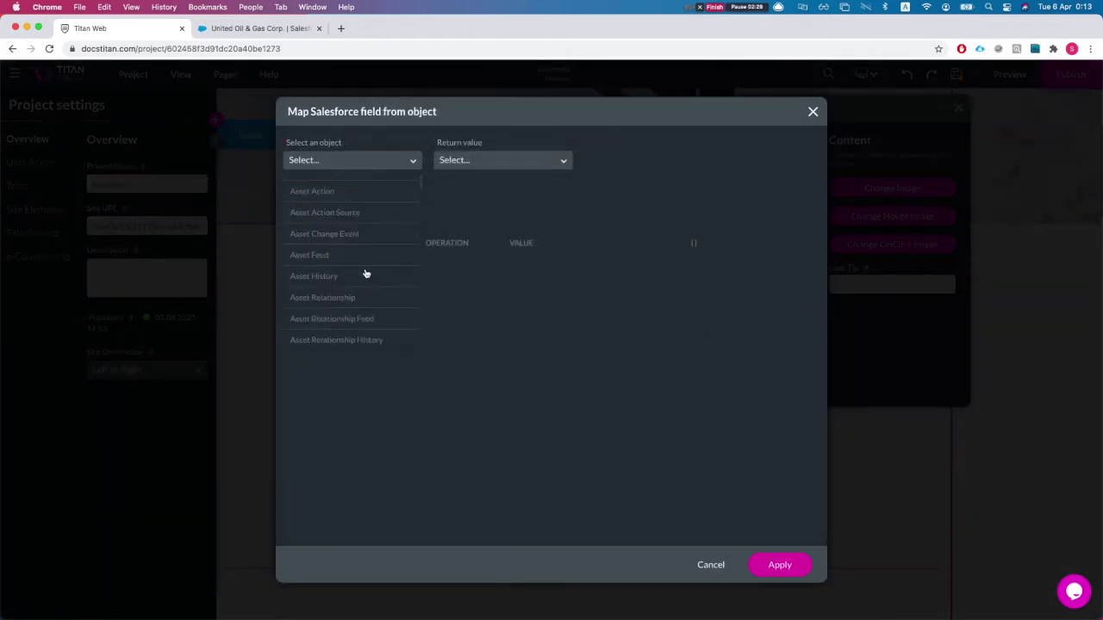
scroll(366, 273, up, 10)
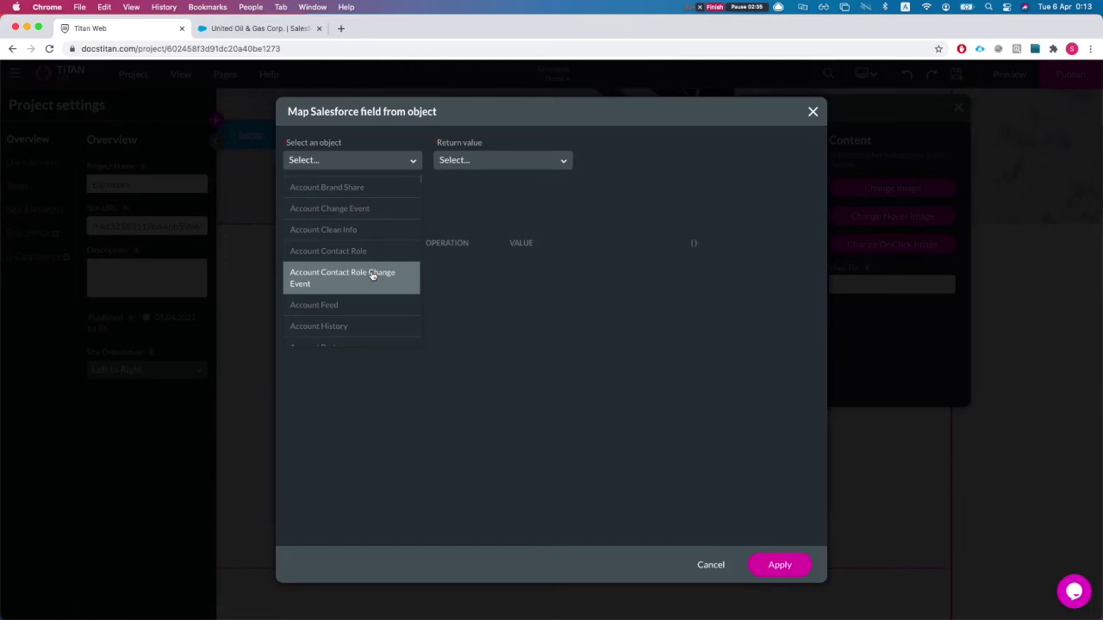
text(files)
click(353, 240)
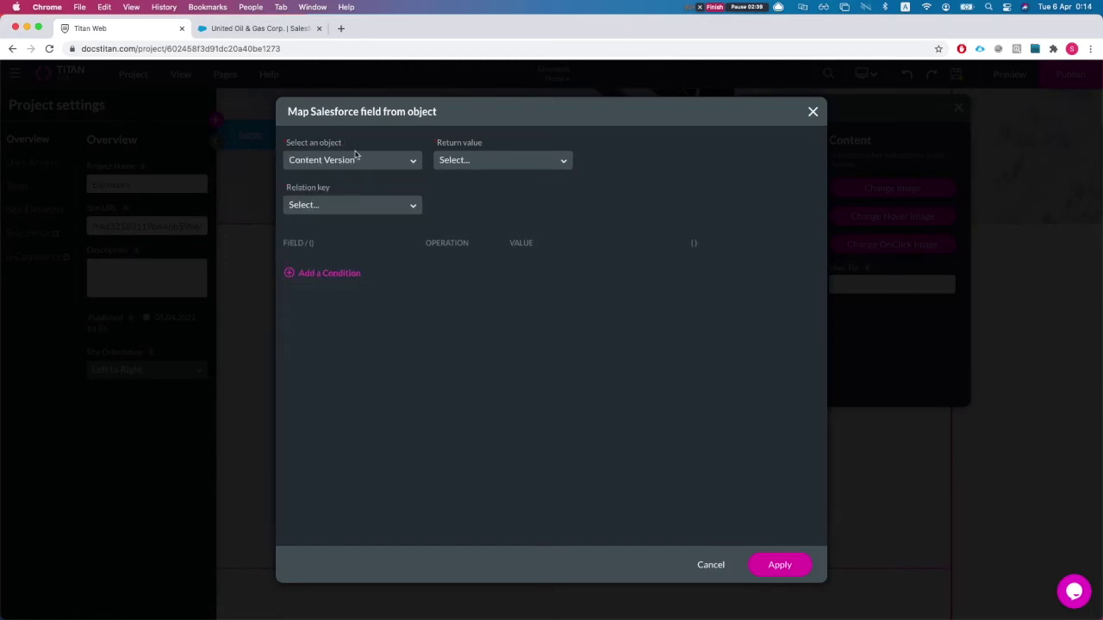
Step: Set the Content Version mapping's return value to Version Data
click(498, 163)
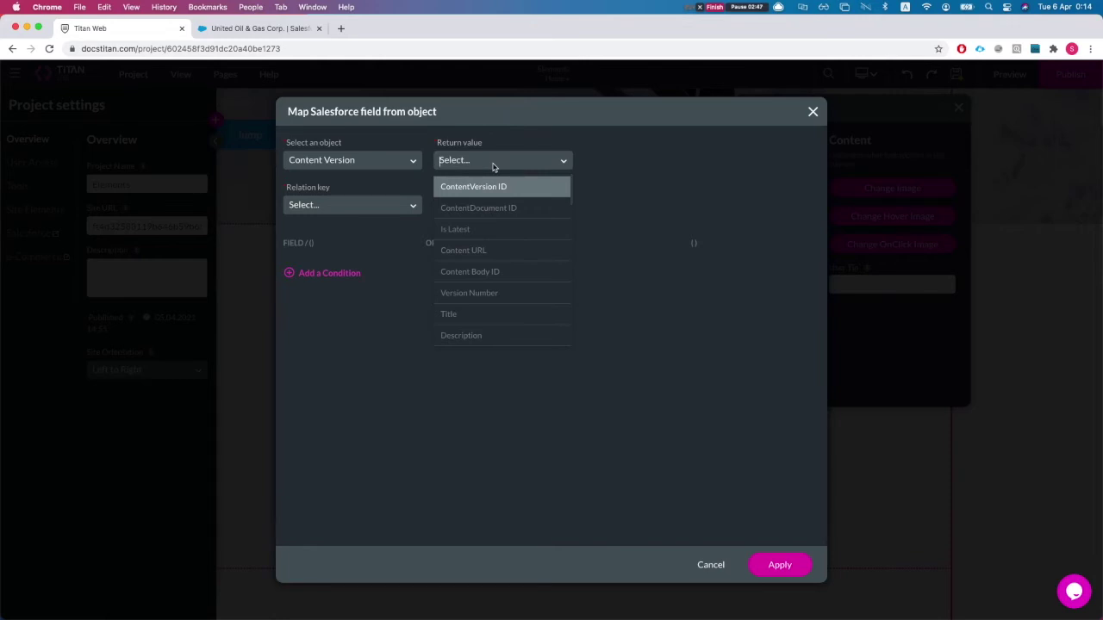
text(conte)
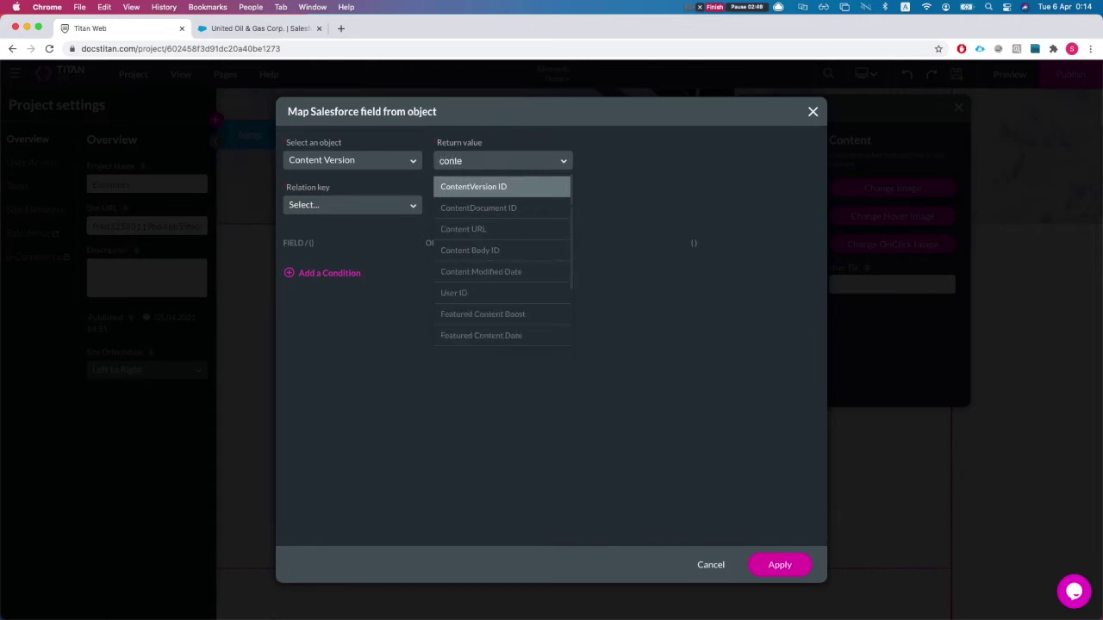
key(super+a)
text(version)
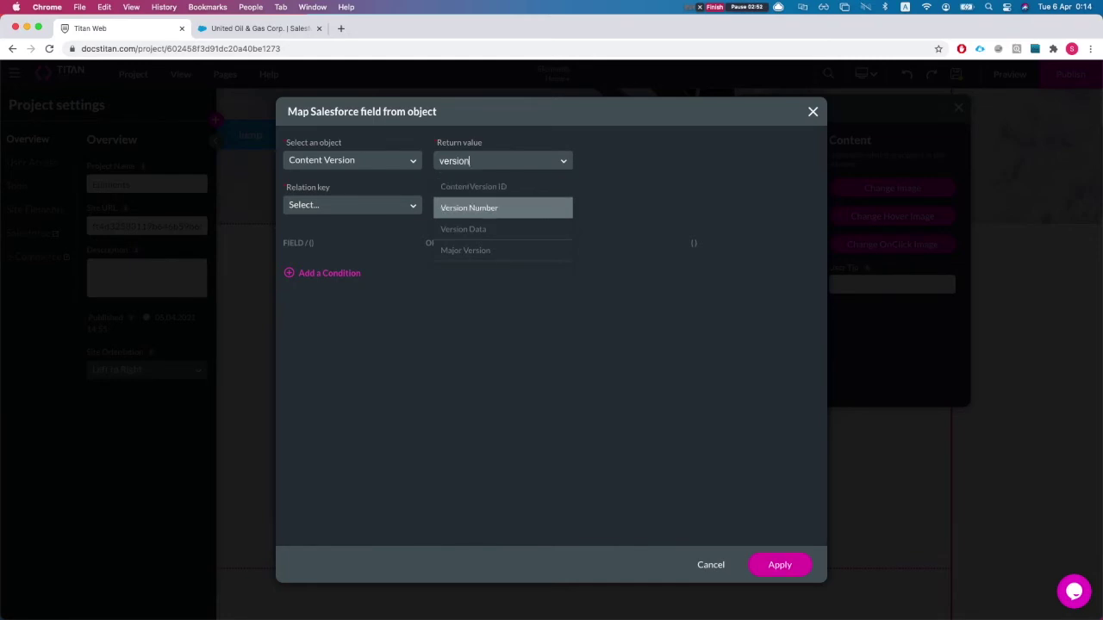
key(Down)
key(Return)
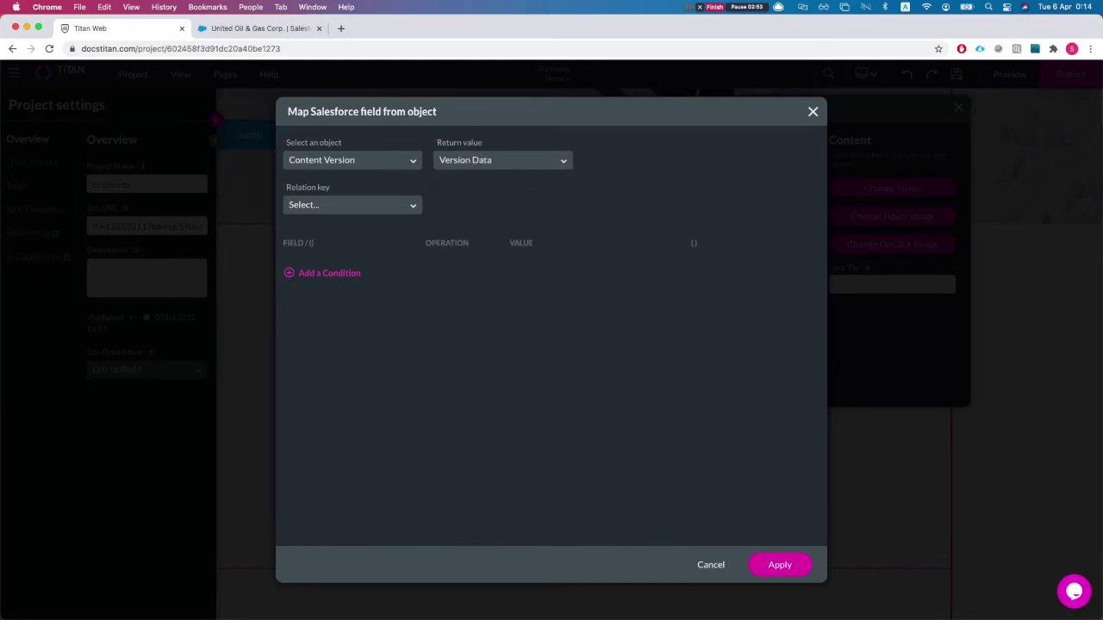
Step: Choose First Publish Location ID as the relation key for the Content Version mapping
click(367, 212)
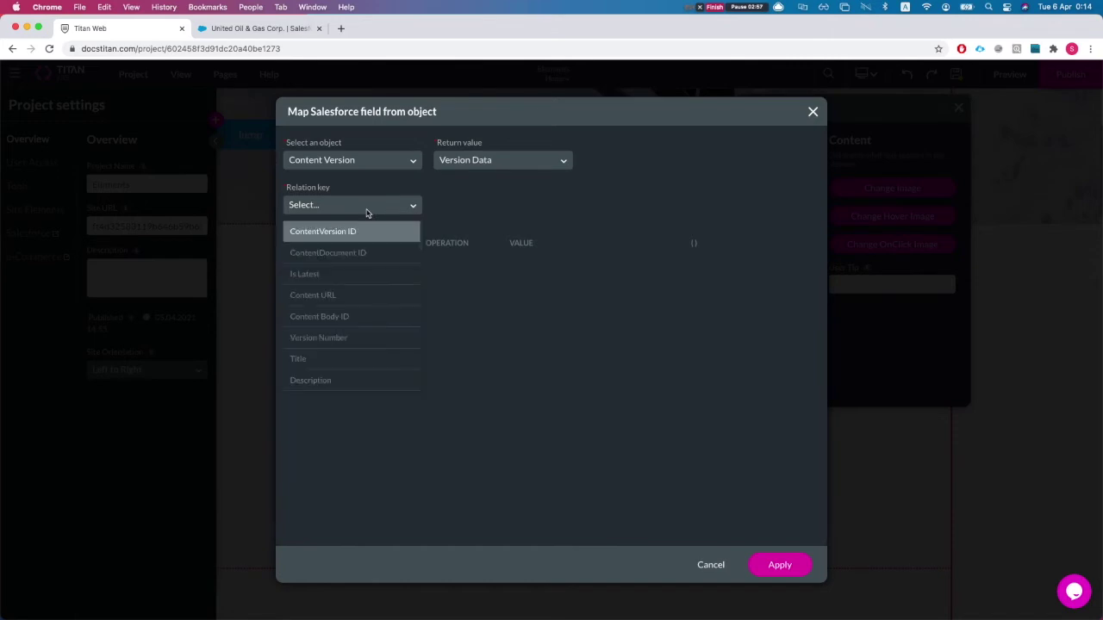
text(first)
key(Return)
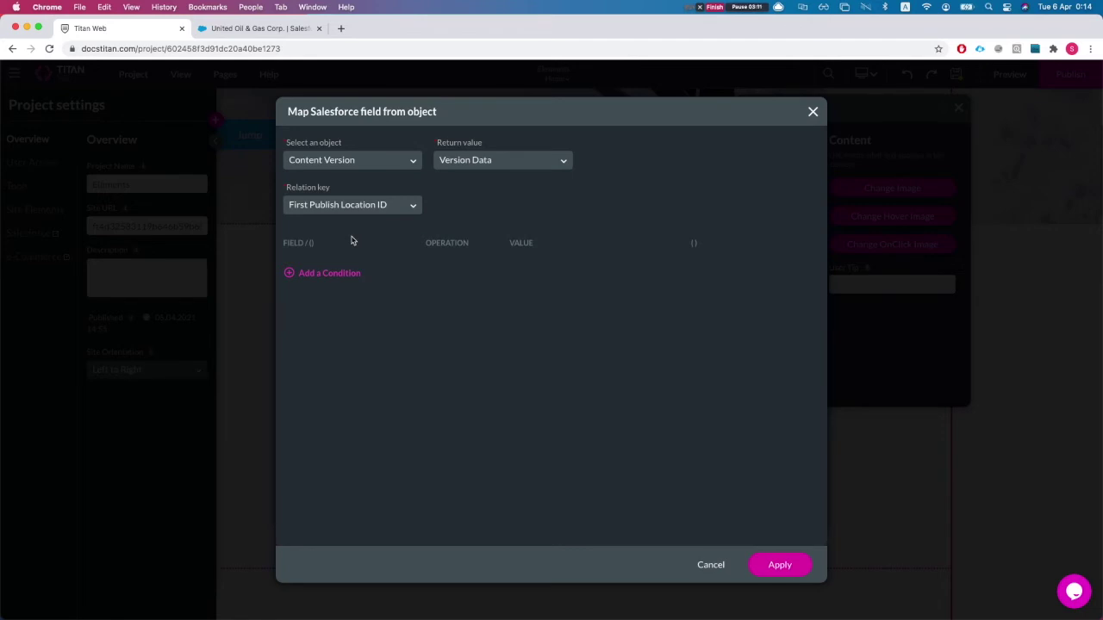
Step: Add a condition that First Publish Location ID equals the parent's Account ID, and apply the Image element's object mapping
click(319, 274)
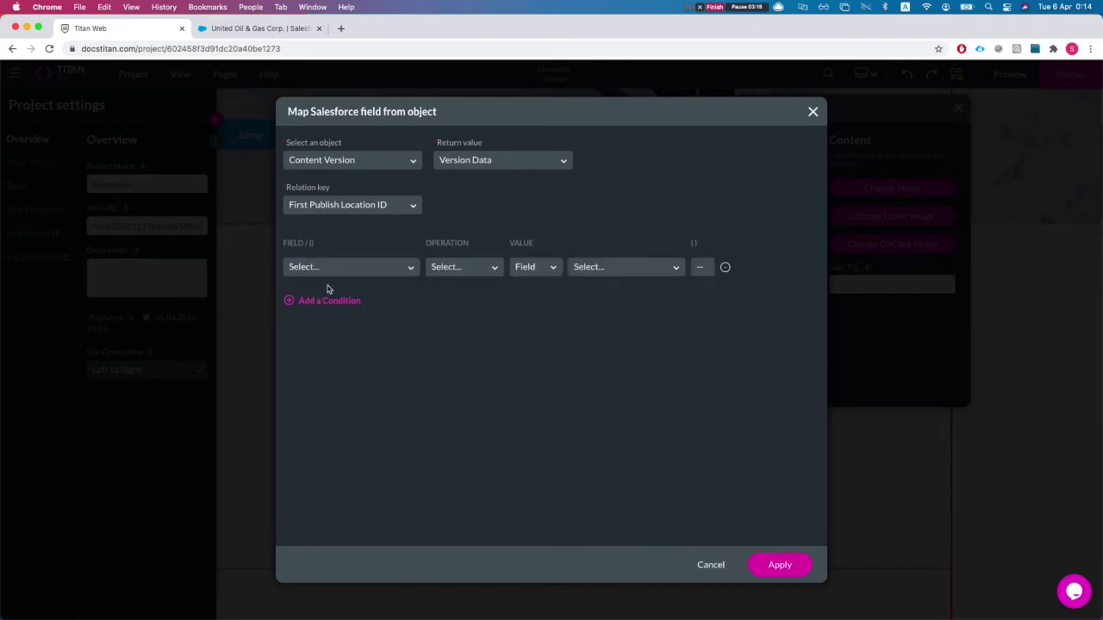
click(333, 270)
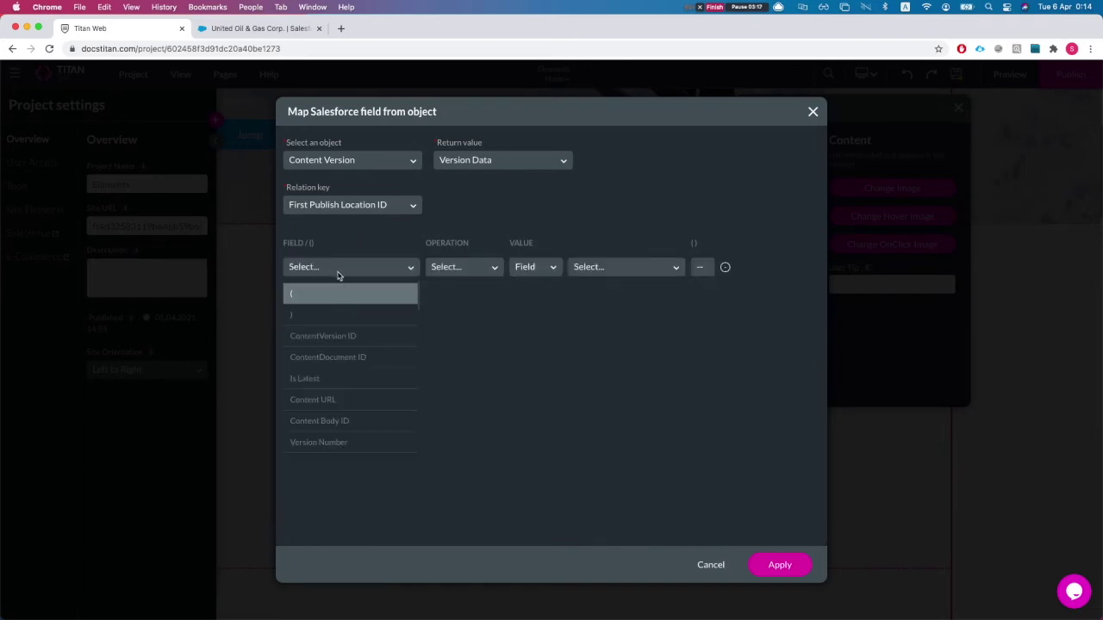
text(fir)
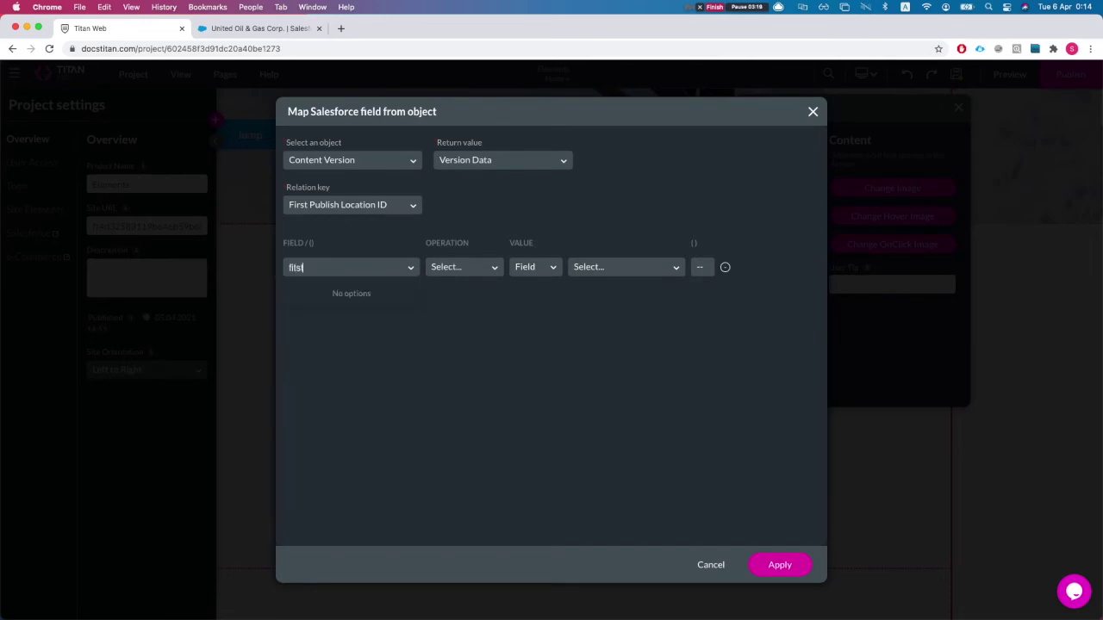
text(st)
key(Return)
click(462, 267)
click(461, 291)
click(534, 268)
click(532, 335)
click(608, 269)
text(ac)
click(595, 297)
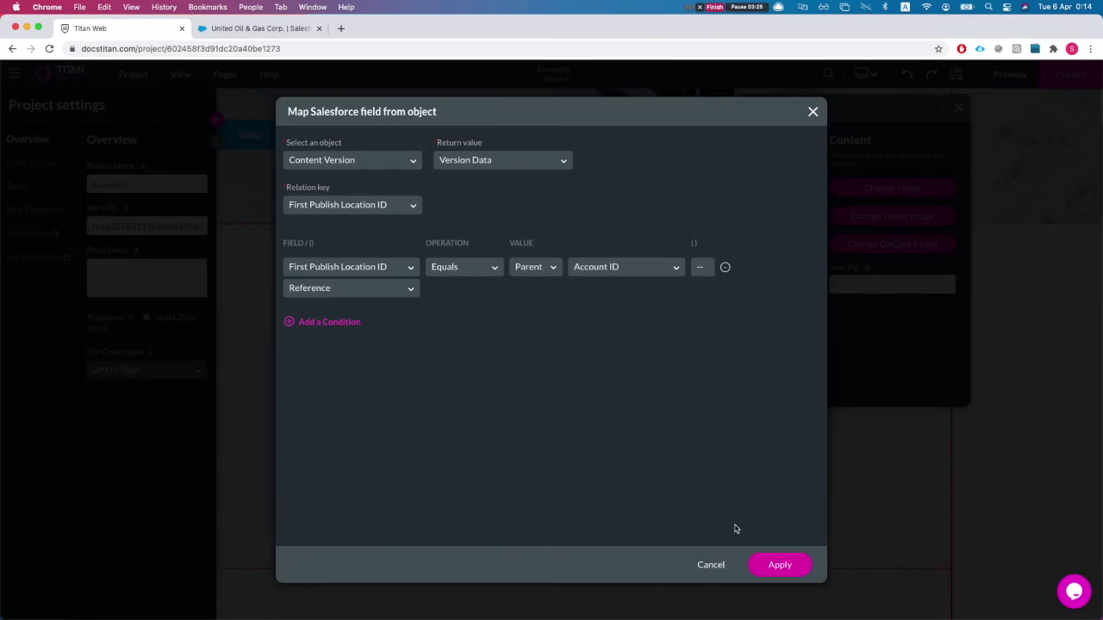
click(779, 565)
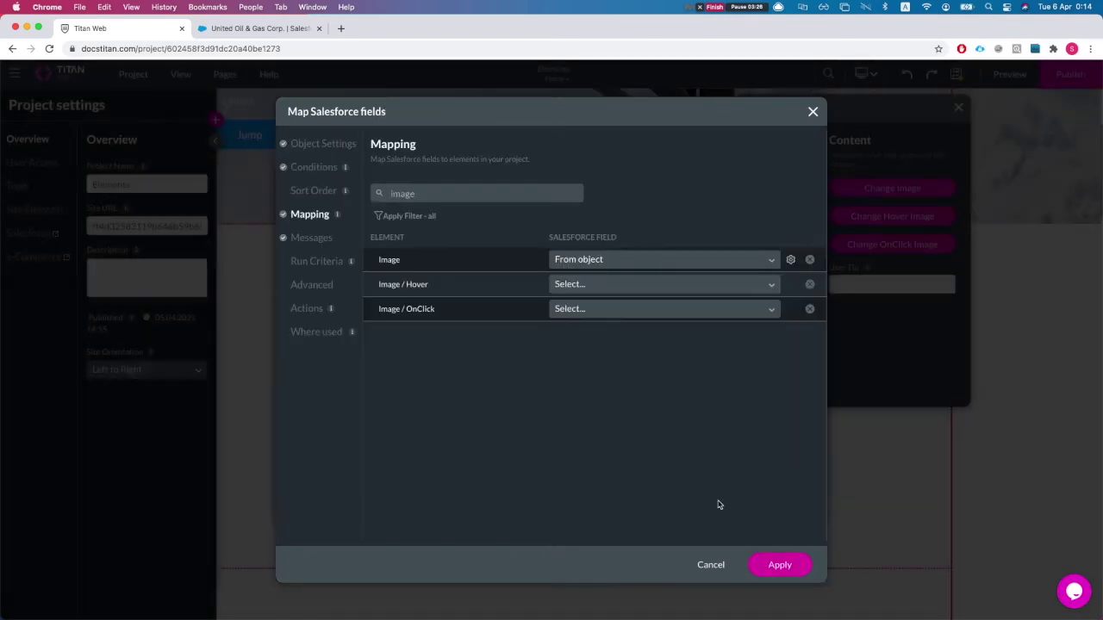
Step: Set the Account integration's pull trigger to On load, apply it and close the Salesforce integration
click(320, 143)
click(409, 250)
click(409, 298)
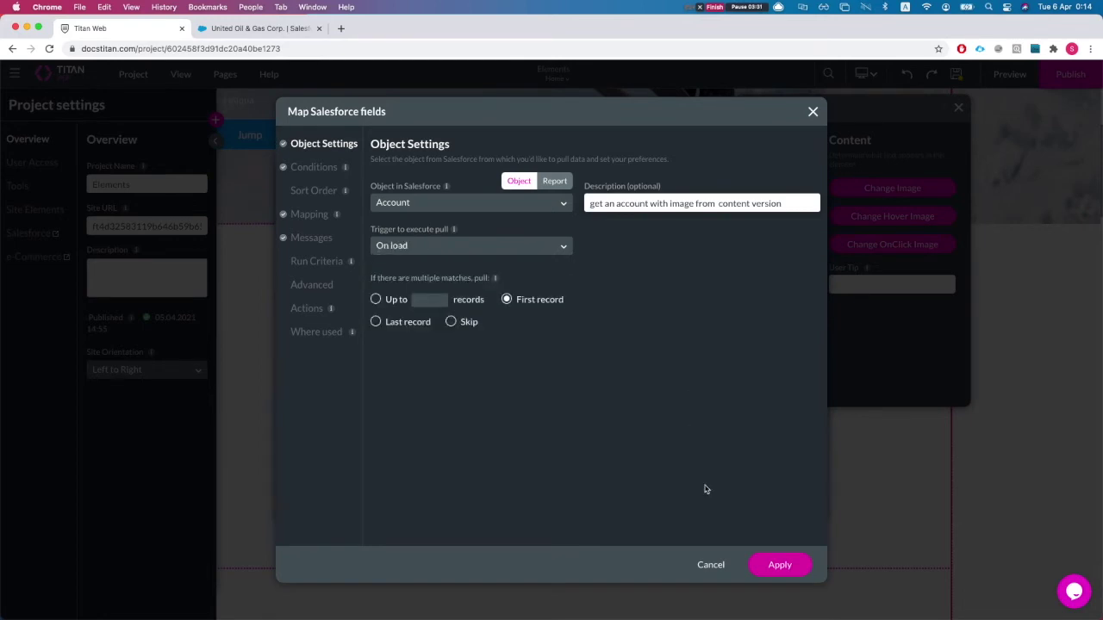
click(779, 564)
click(780, 502)
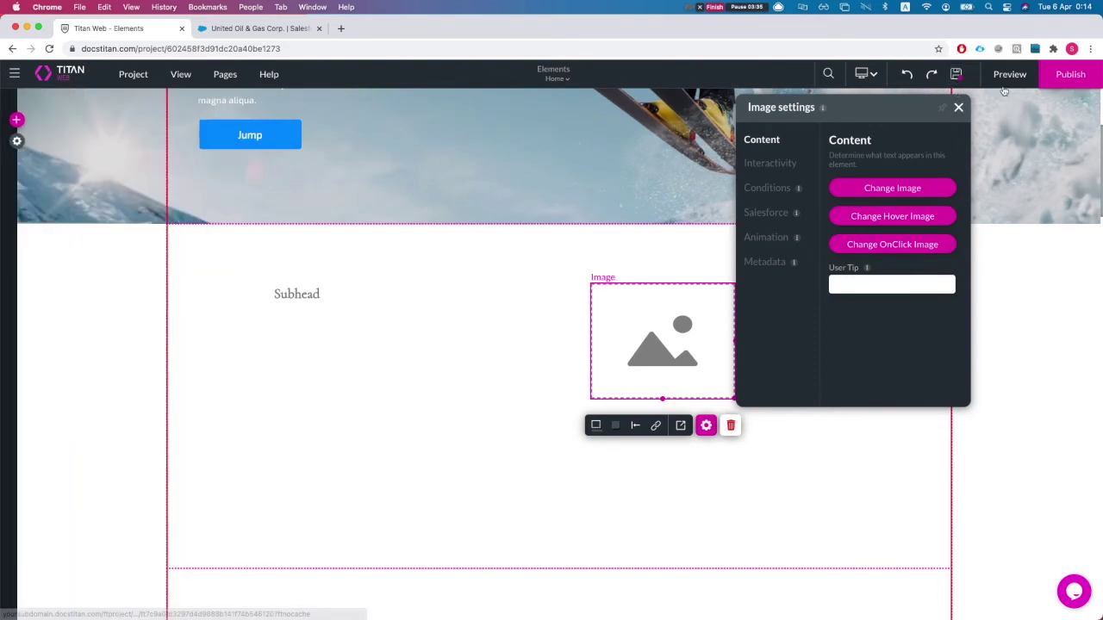
Step: Preview the page and look over the account name and image in the strip below the banner
click(1005, 79)
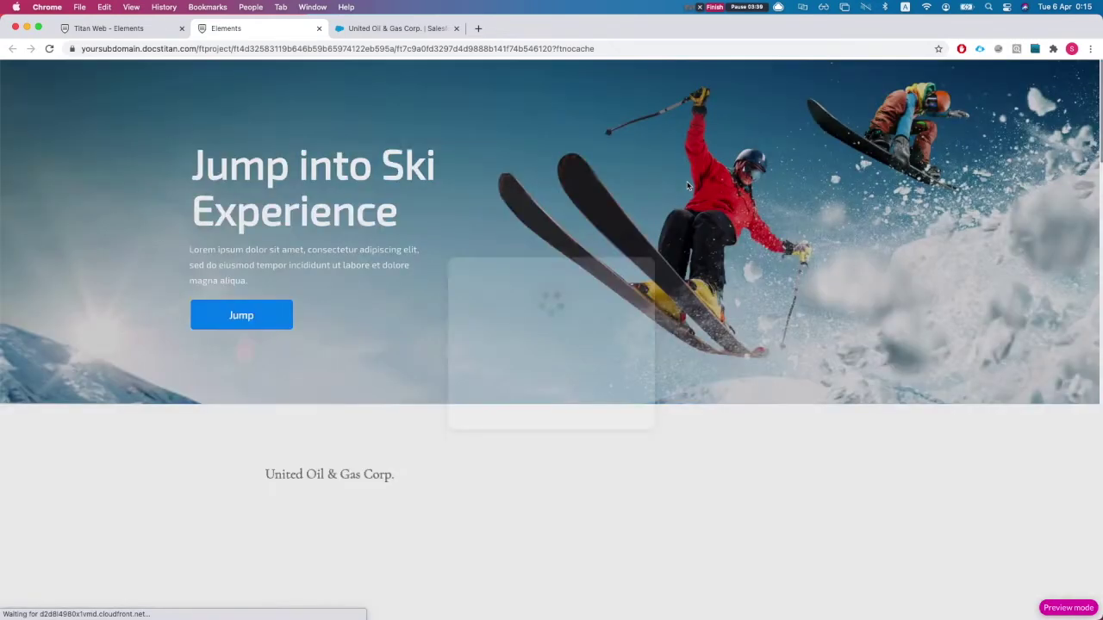
scroll(621, 256, down, 1)
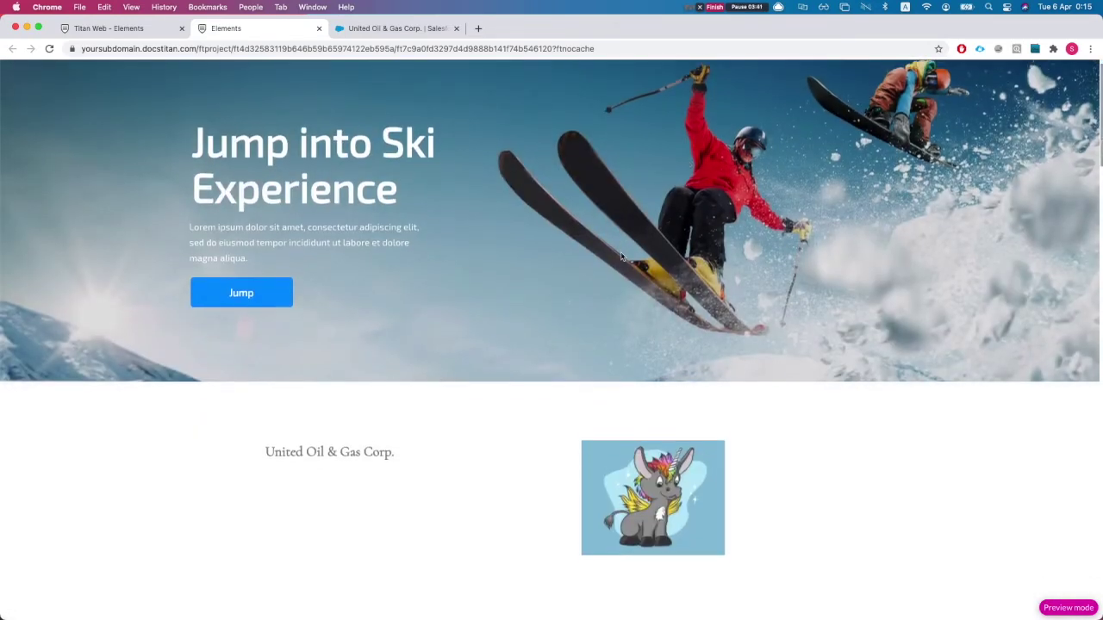
scroll(620, 256, down, 1)
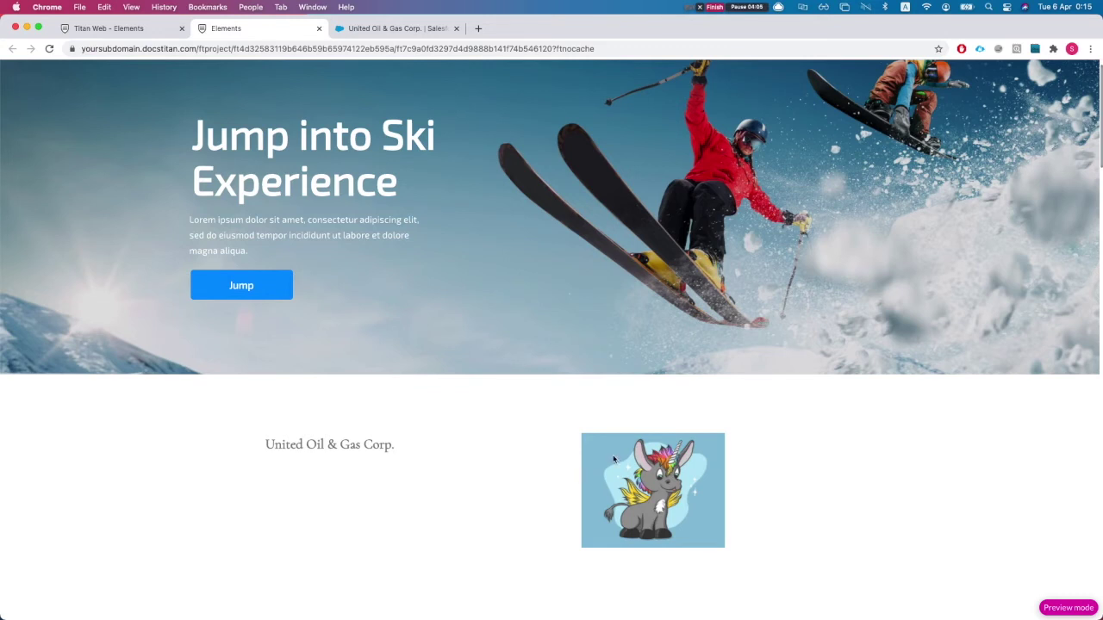
scroll(535, 426, down, 3)
scroll(434, 349, up, 1)
Step: Return to the Titan Web editor and enable Repeat for the strip holding the subhead and image
click(104, 27)
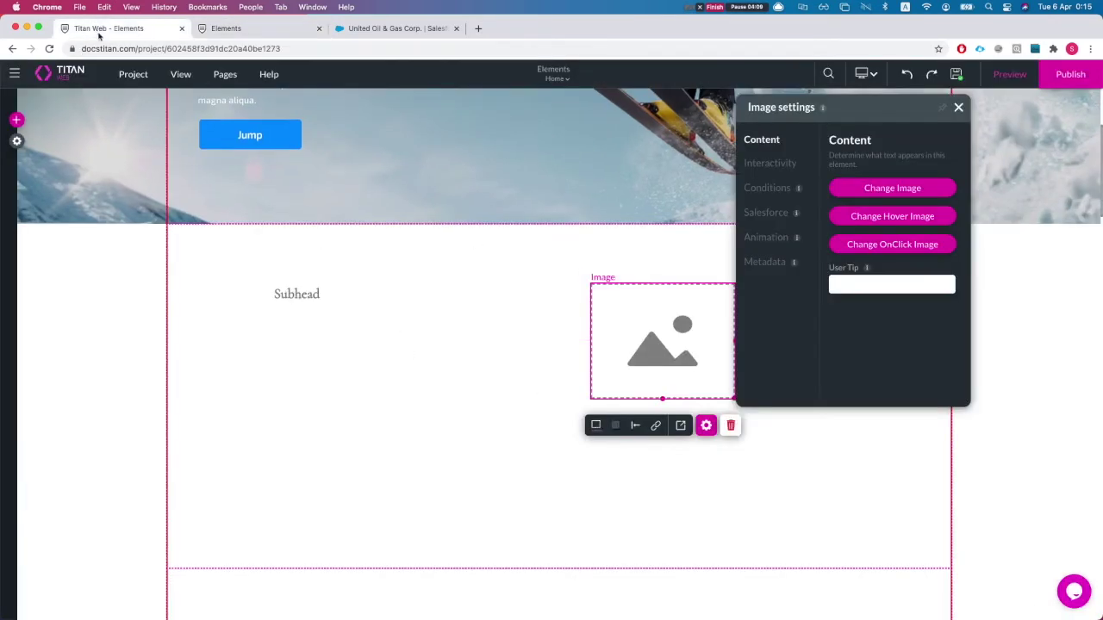
click(502, 252)
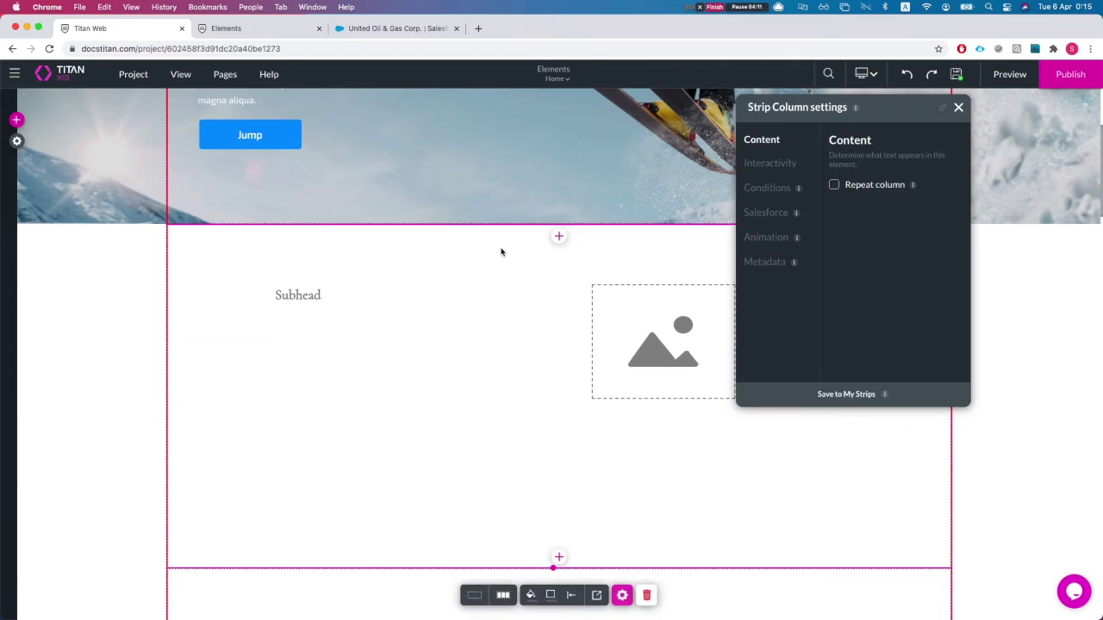
click(959, 107)
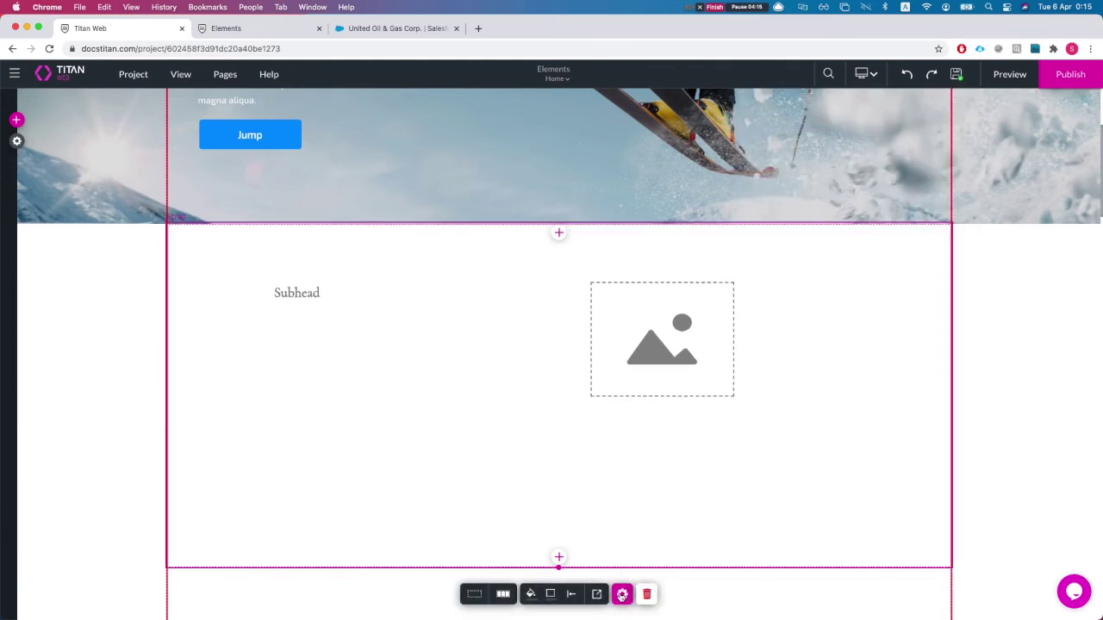
click(622, 594)
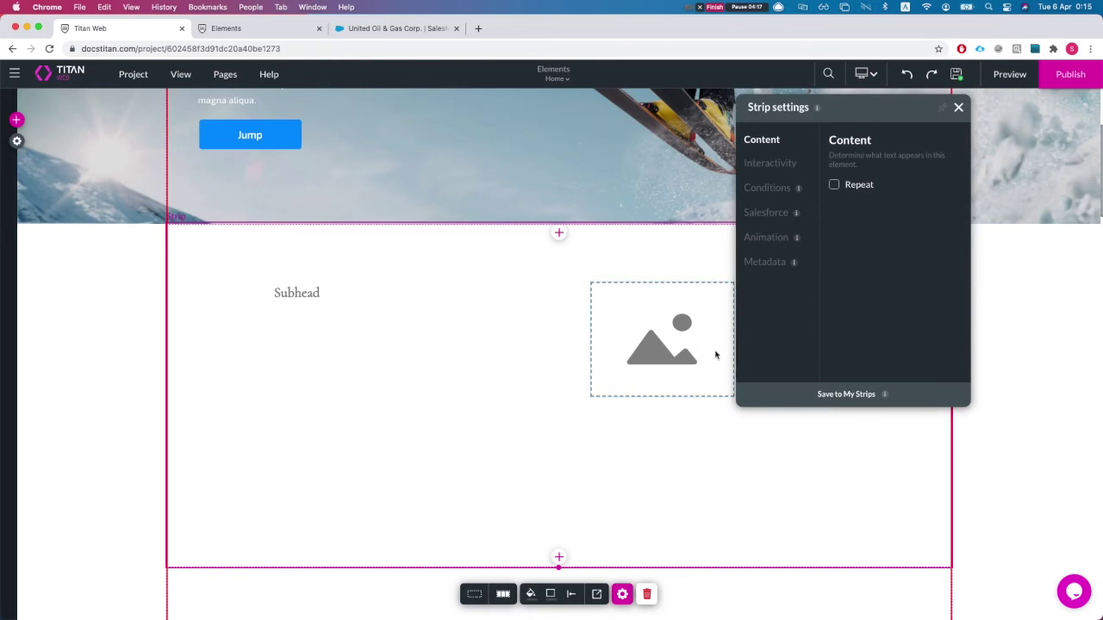
click(833, 185)
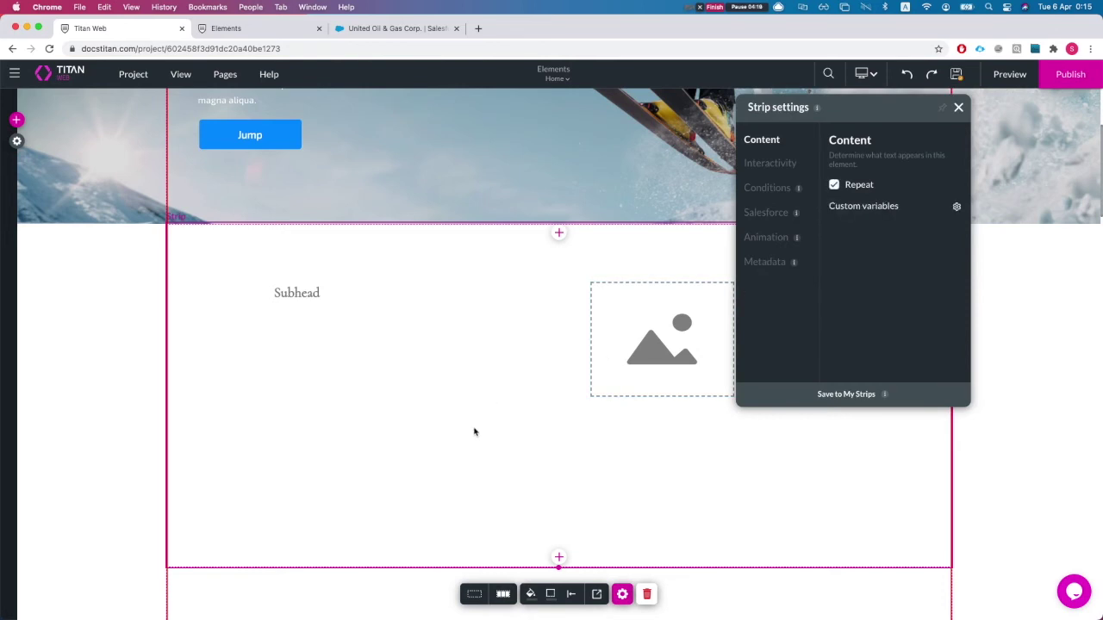
click(426, 447)
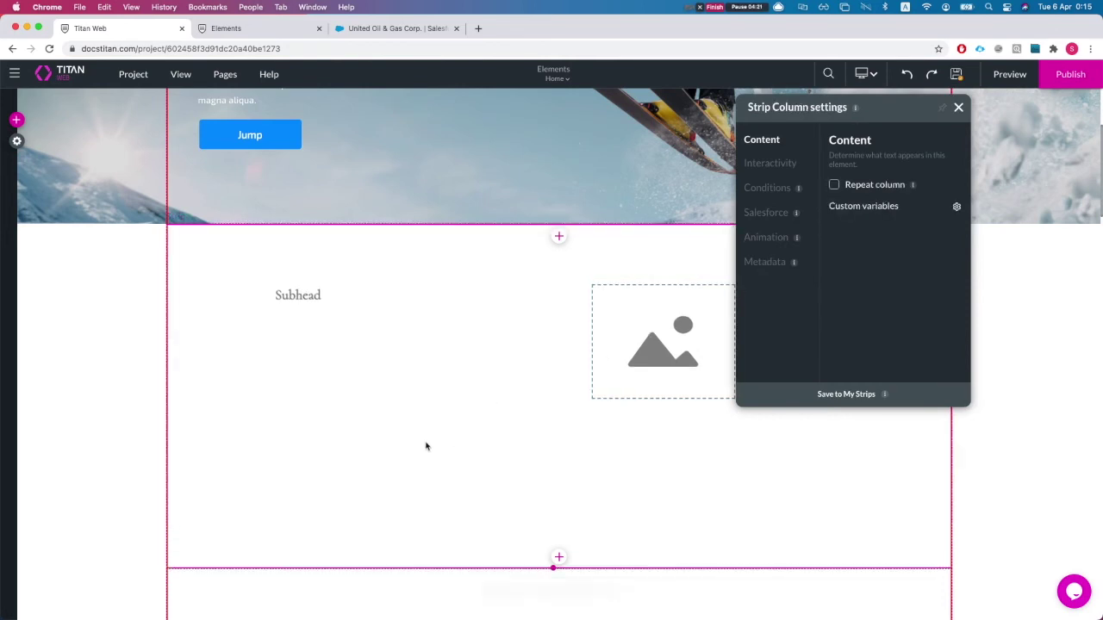
Step: Open the project's Account get integration for editing and set it to pull up to 20 records
click(16, 140)
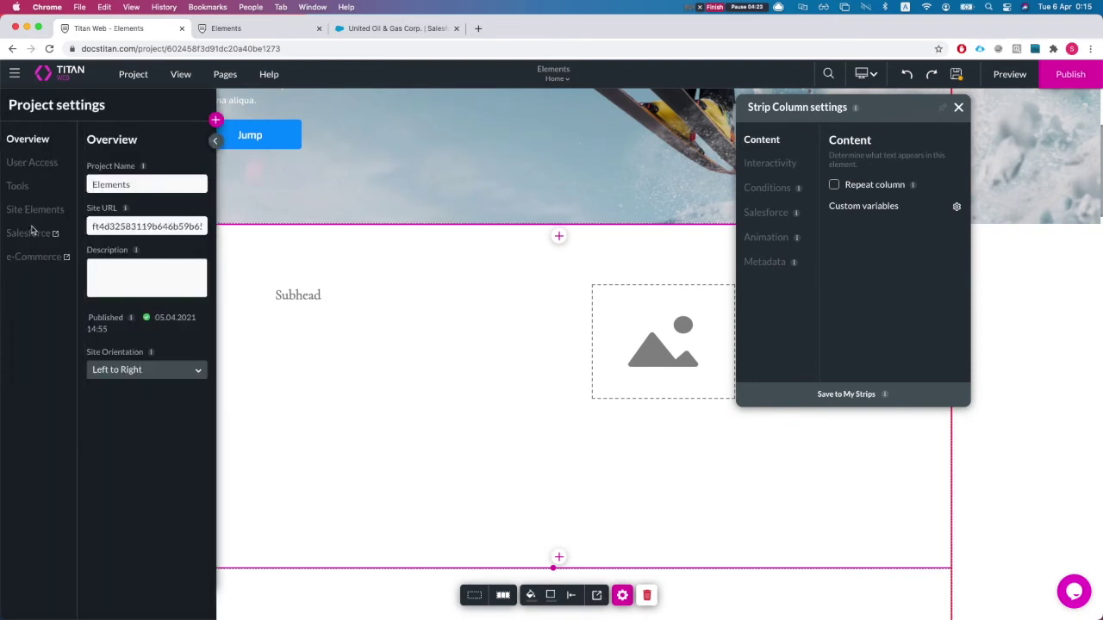
click(45, 238)
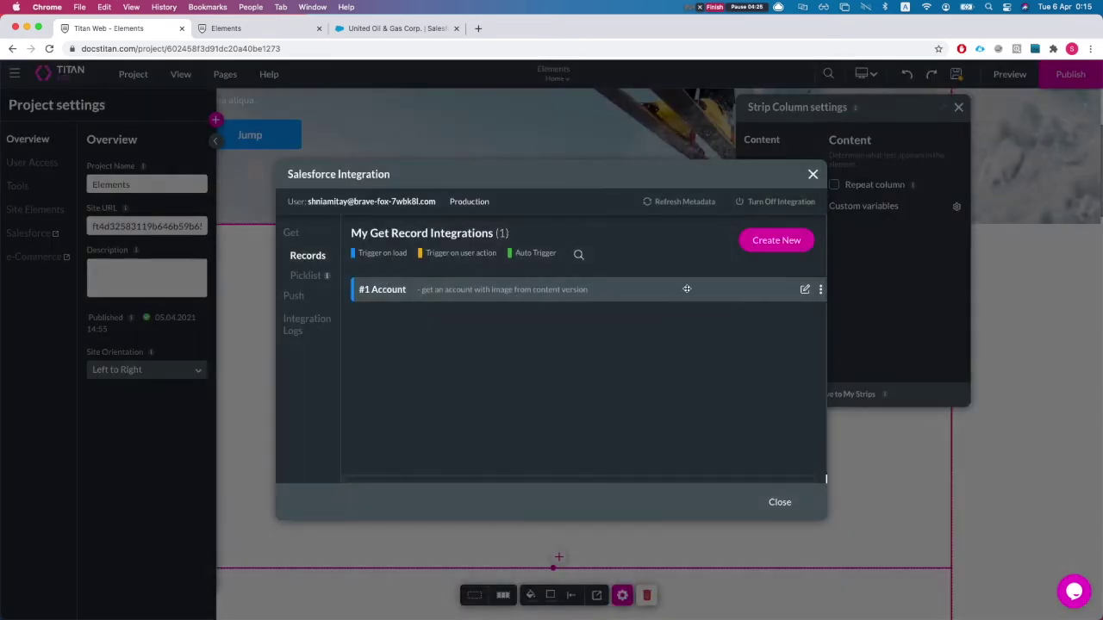
click(804, 290)
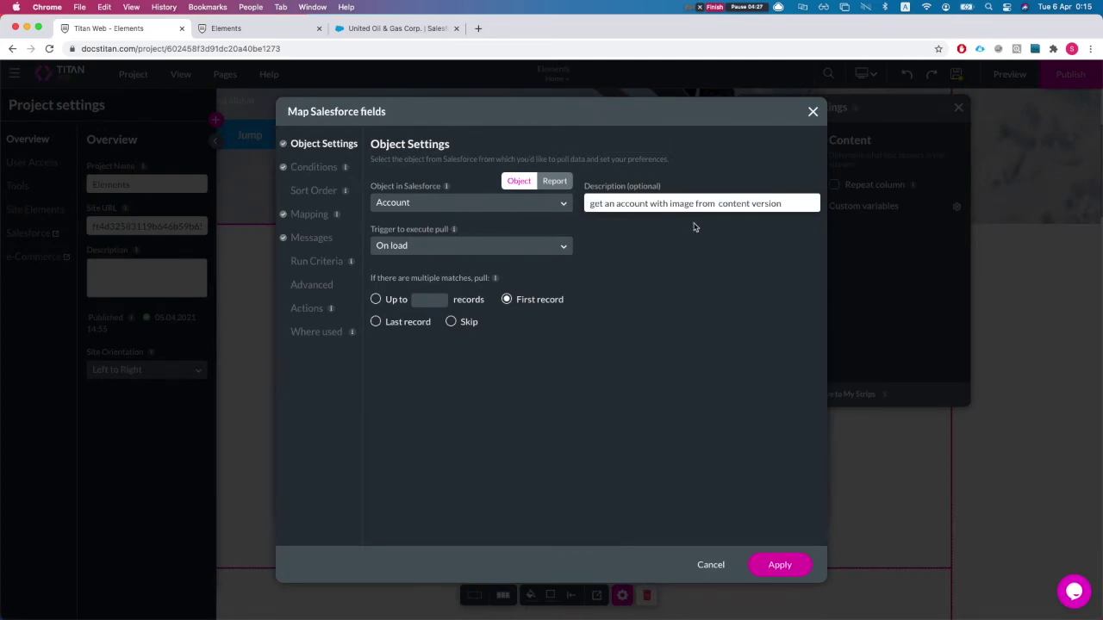
click(376, 299)
text(20)
Step: Change the Account ID condition's operation to IN
click(325, 172)
click(566, 214)
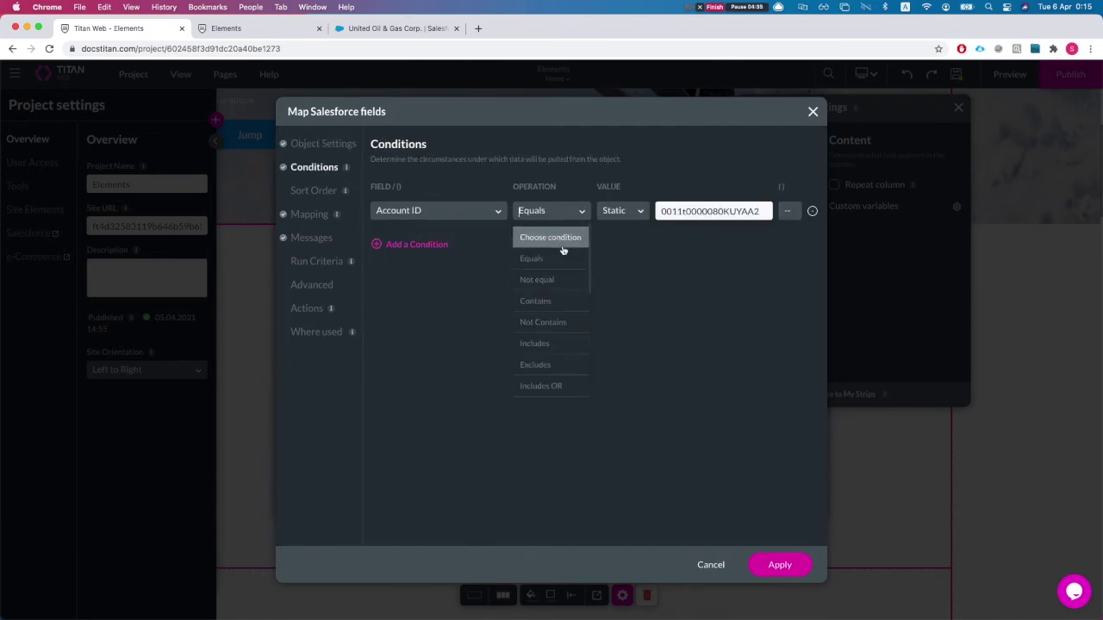
text(in)
key(Down)
key(Down)
key(Down)
key(Down)
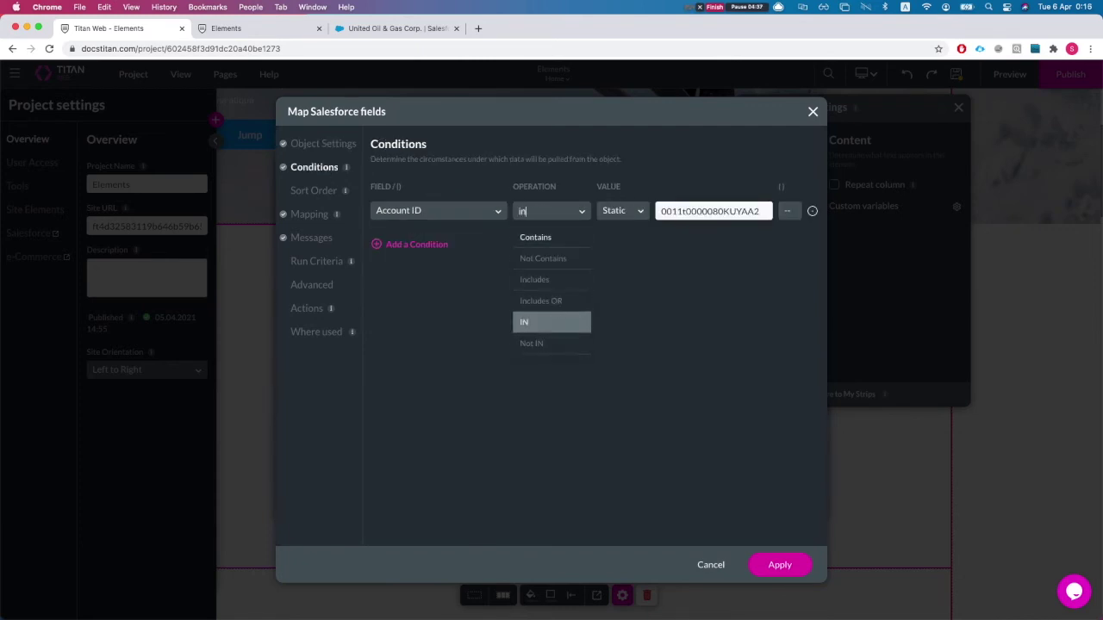
key(Return)
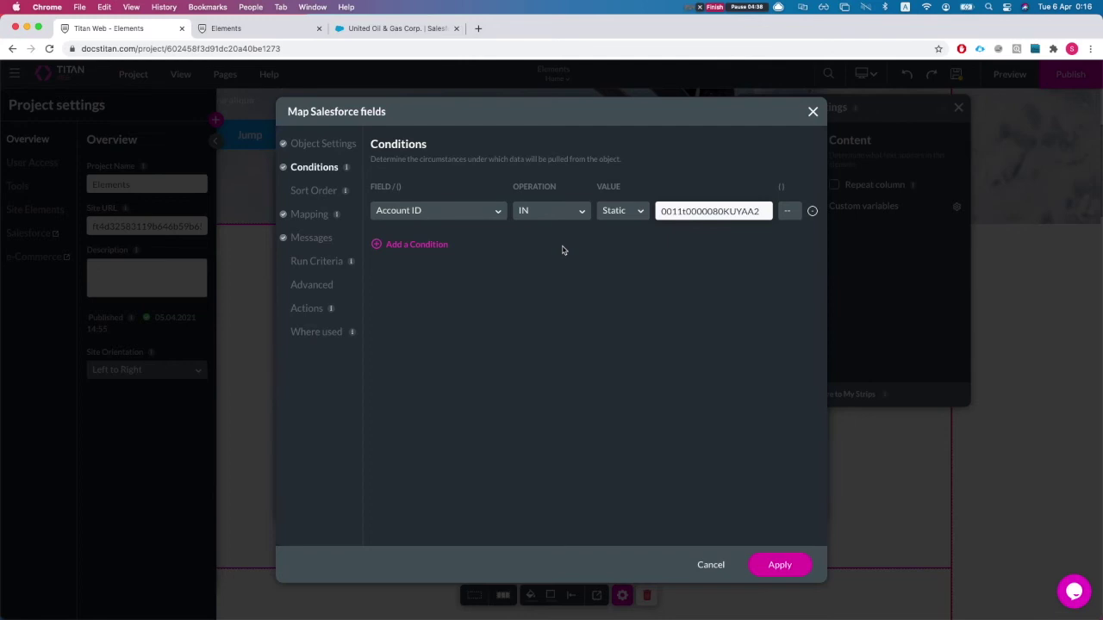
Step: Replace the Account ID condition's static value with the list of account record IDs from the clipboard
click(701, 211)
key(super+a)
key(super+v)
click(674, 268)
Step: Look through the pasted list of account IDs and copy its last record ID
drag(696, 211, 638, 213)
click(705, 212)
drag(707, 212, 786, 216)
click(734, 212)
triple_click(733, 212)
double_click(726, 213)
key(super+c)
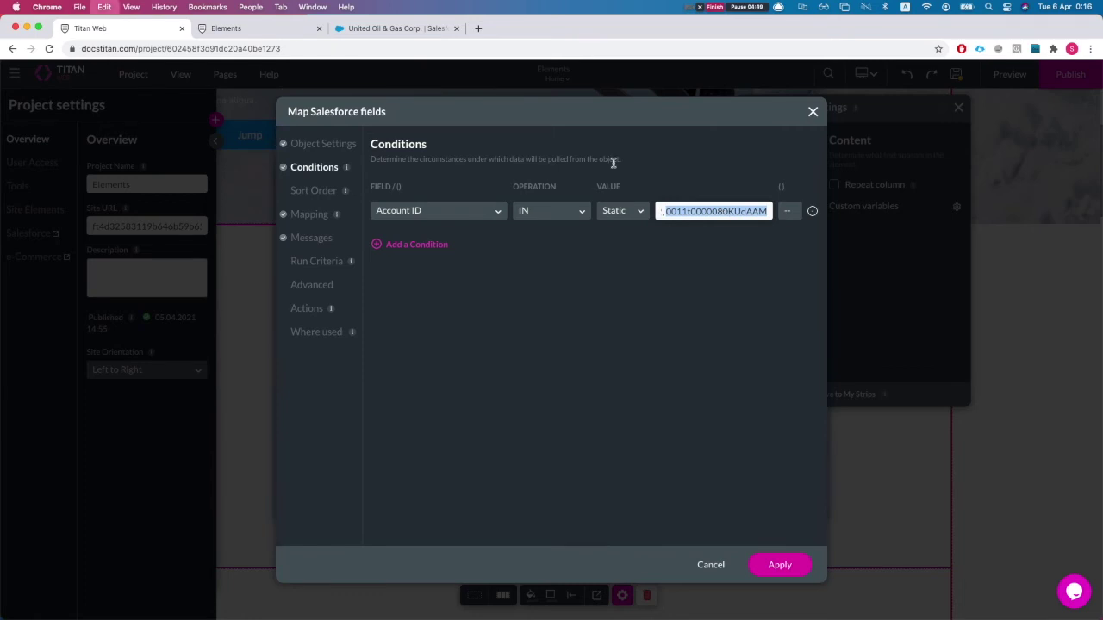
Step: Duplicate the United Oil & Gas Corp. Salesforce page, open the copied record ID's account in it and look over the record
click(401, 30)
right_click(401, 31)
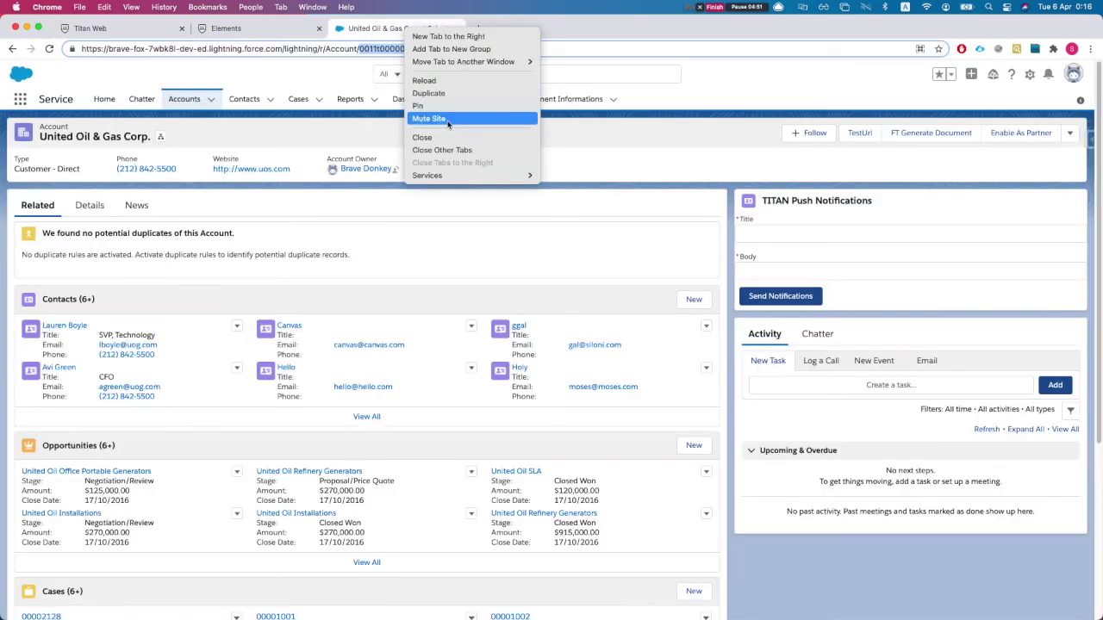
click(428, 93)
click(402, 49)
double_click(401, 49)
key(super+v)
key(Return)
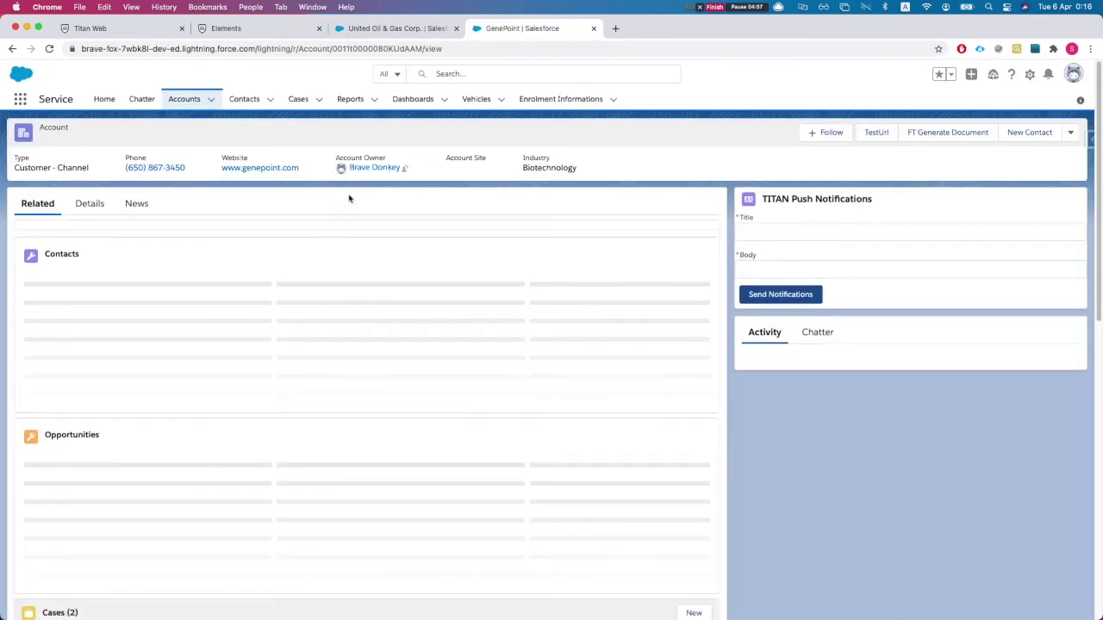
scroll(158, 401, down, 5)
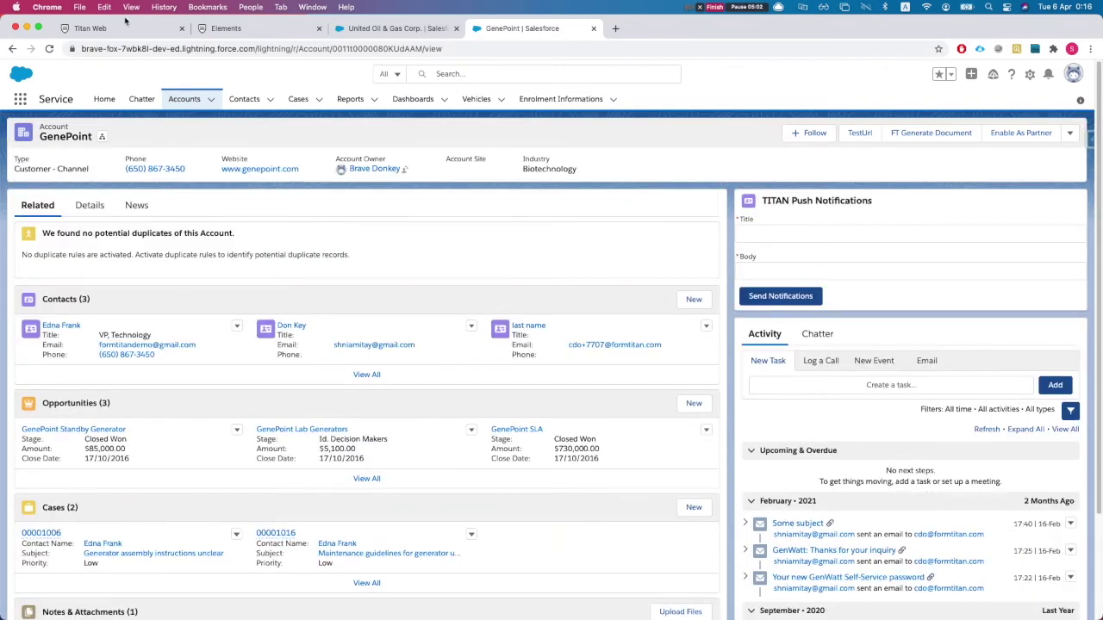
Step: Return to the Titan Web editor, apply the Account integration changes, close the Salesforce integration and save the project
click(226, 29)
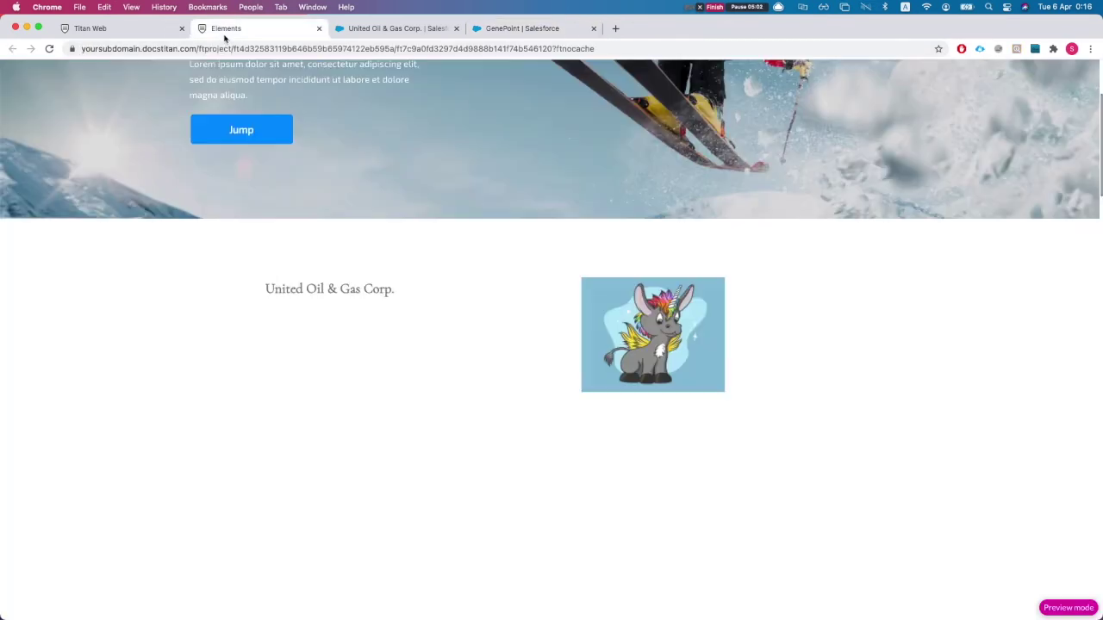
click(122, 34)
click(779, 565)
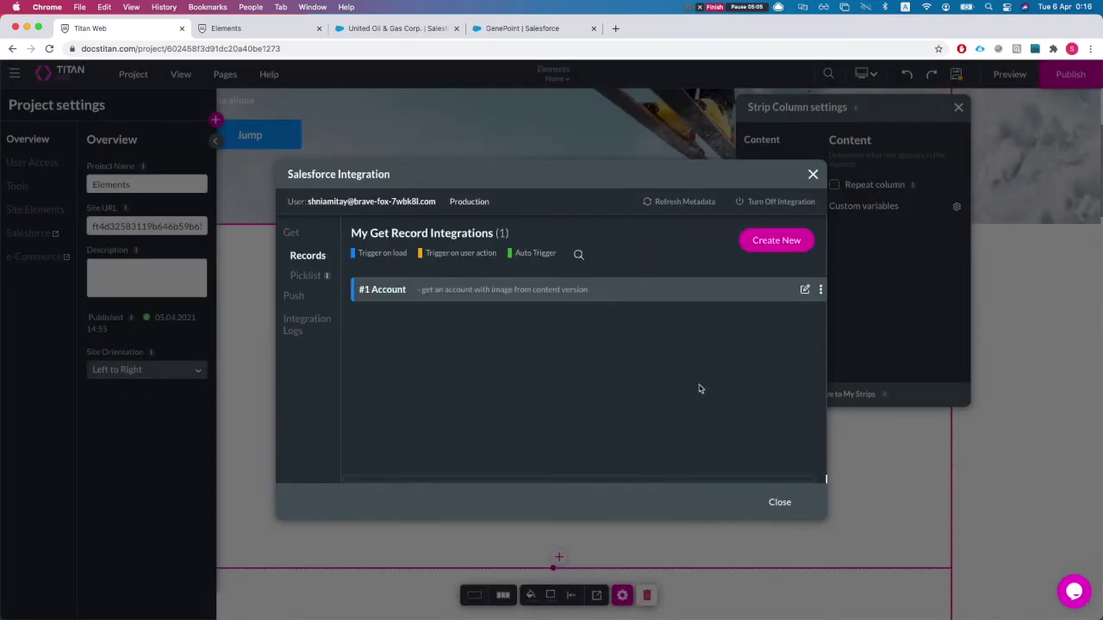
click(779, 502)
click(956, 74)
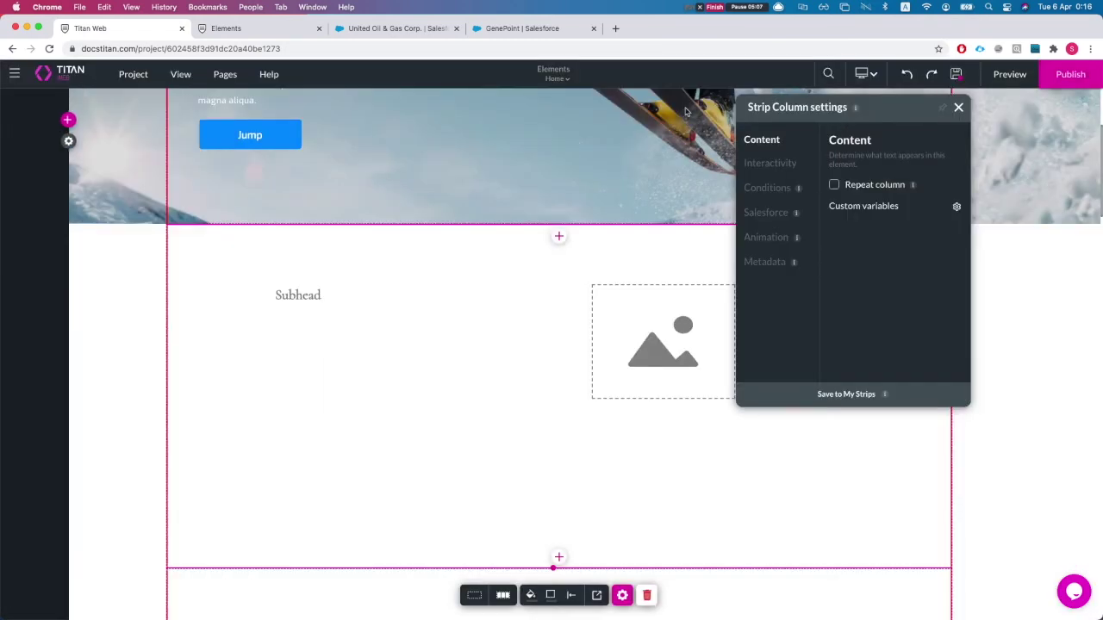
Step: Switch to the page preview and check the account names and images in the repeated strips
click(245, 30)
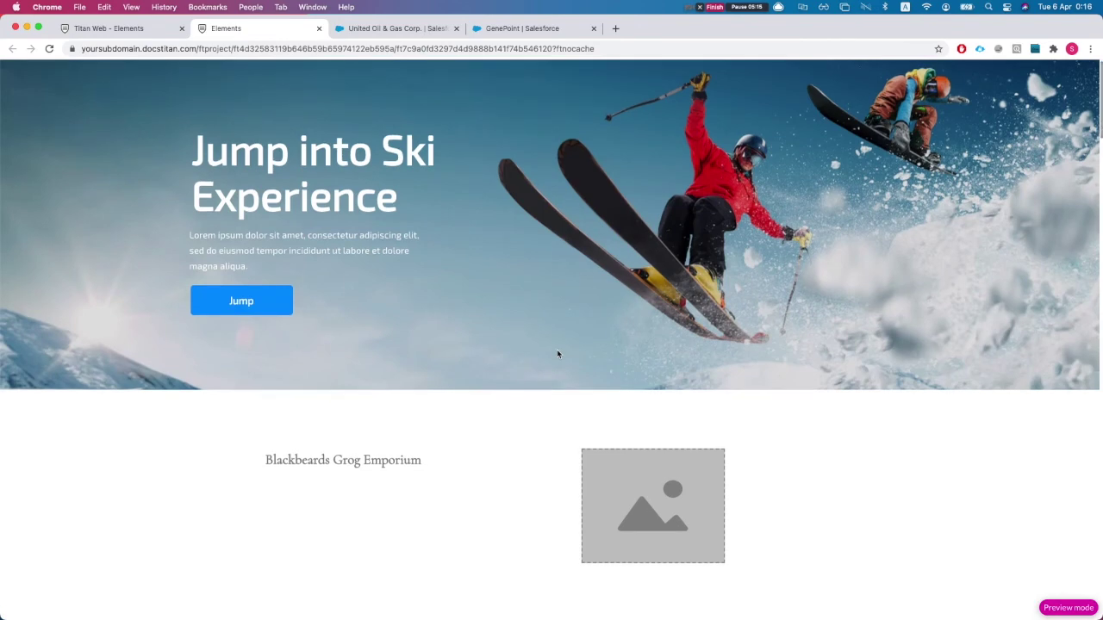
scroll(571, 370, down, 6)
scroll(572, 372, down, 5)
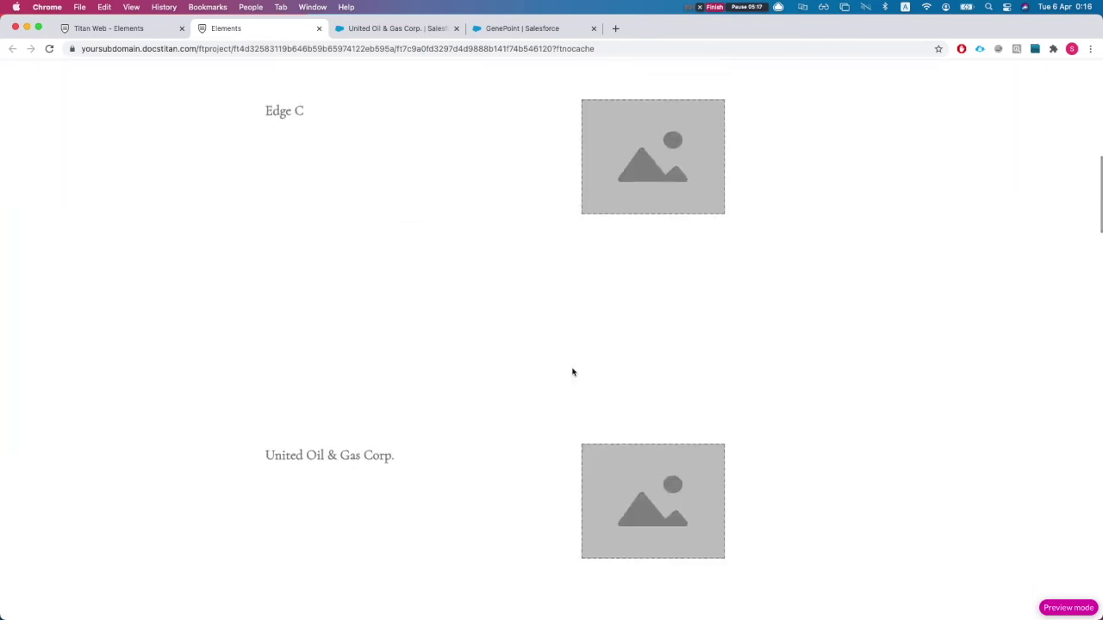
scroll(526, 362, up, 10)
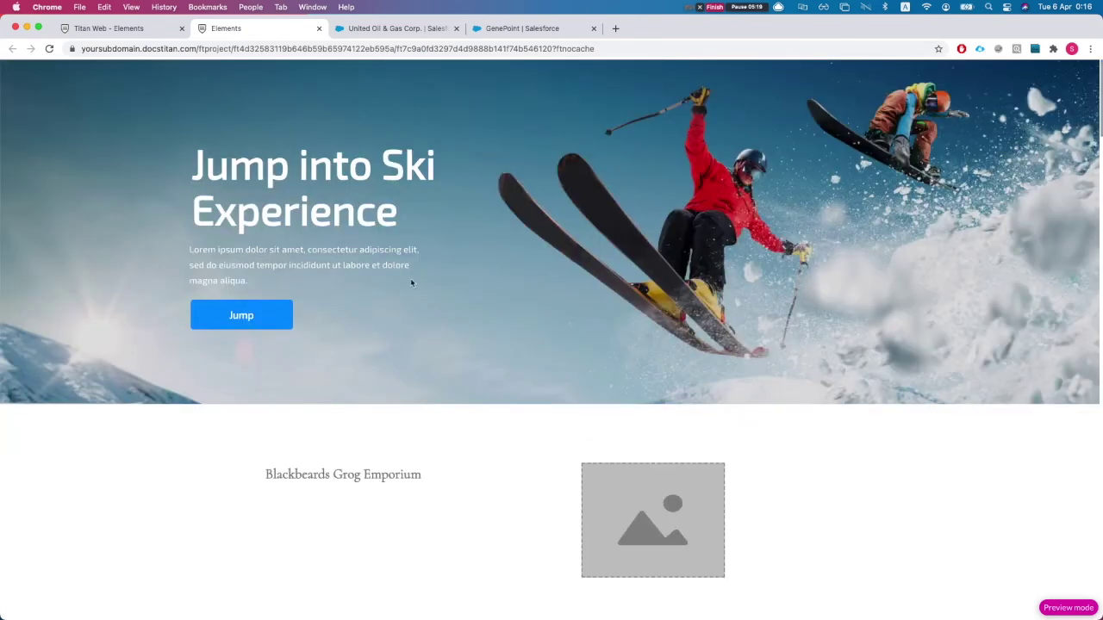
Step: Return to the Titan Web editor, open the Account record integration's mapping and filter it to mapped fields only
click(109, 28)
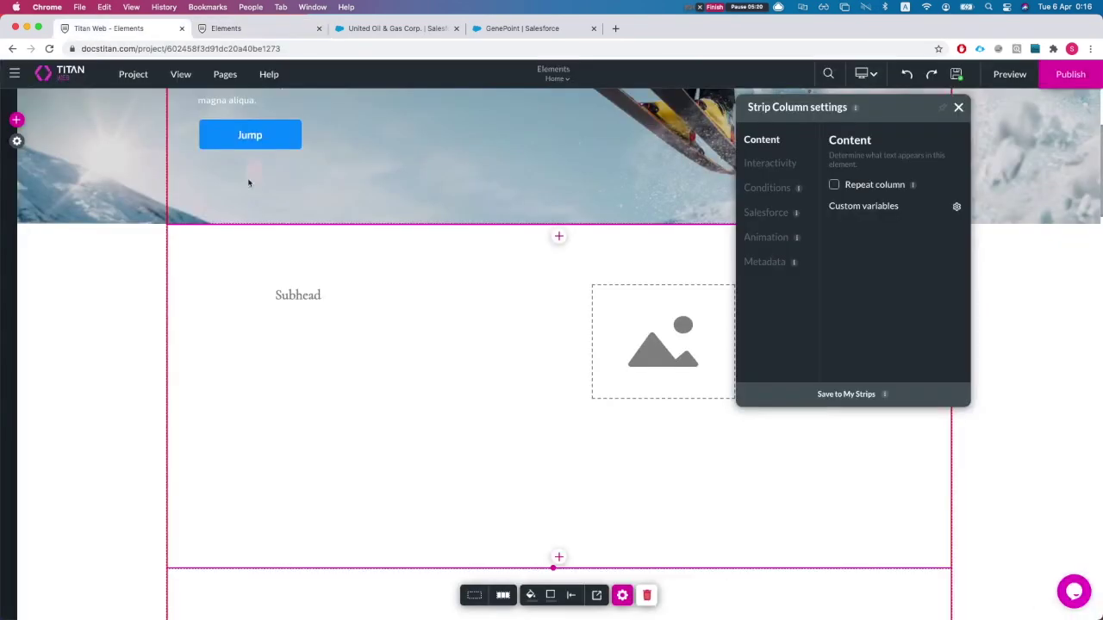
click(17, 143)
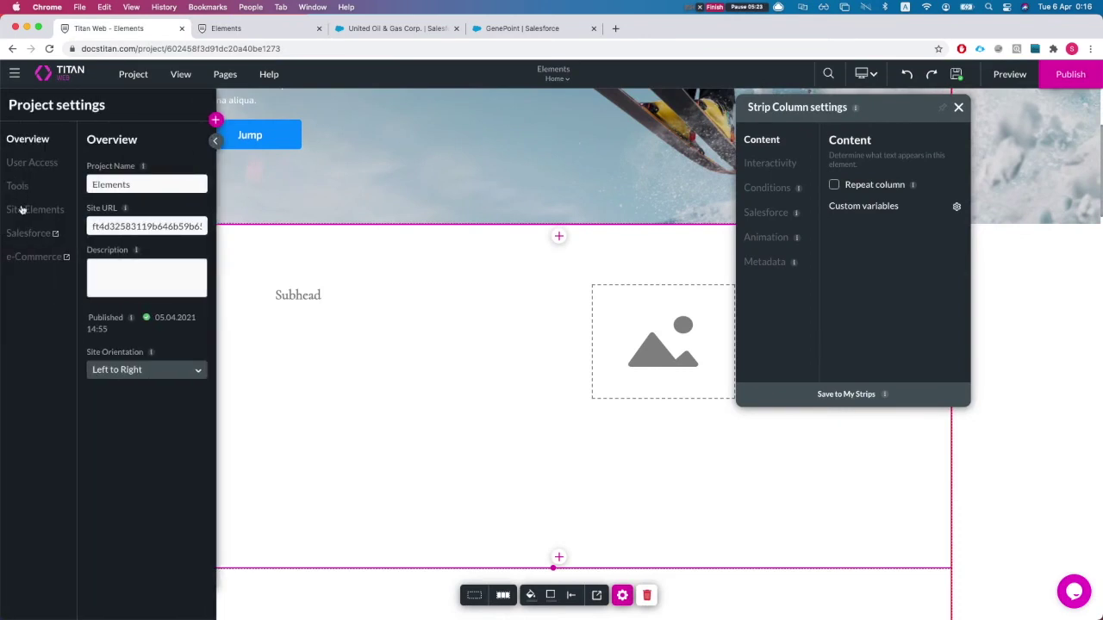
click(28, 233)
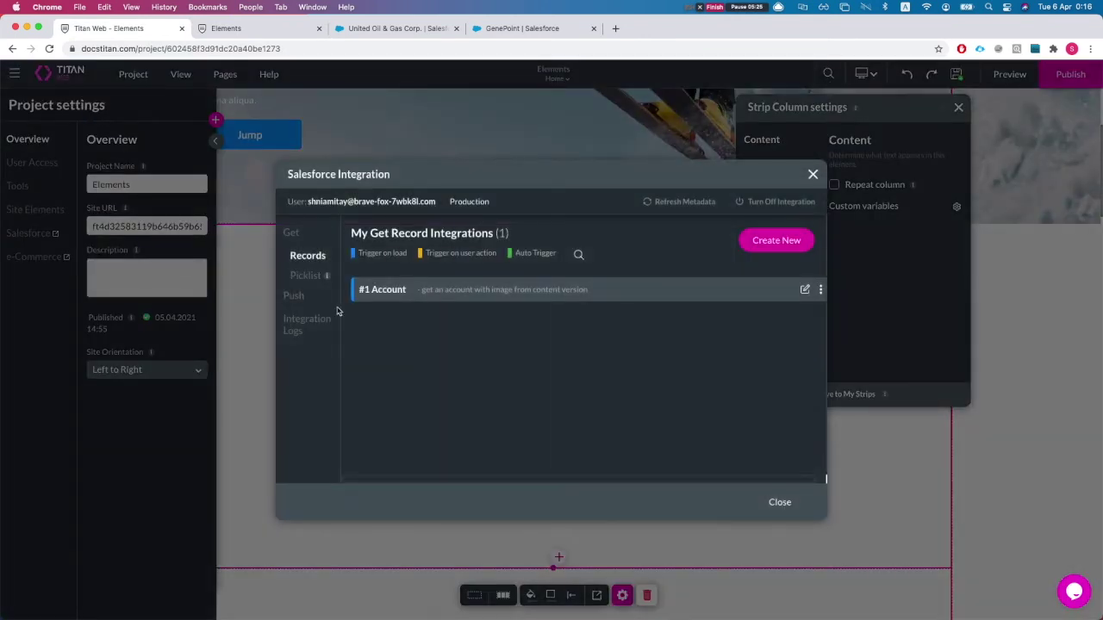
click(805, 290)
click(309, 216)
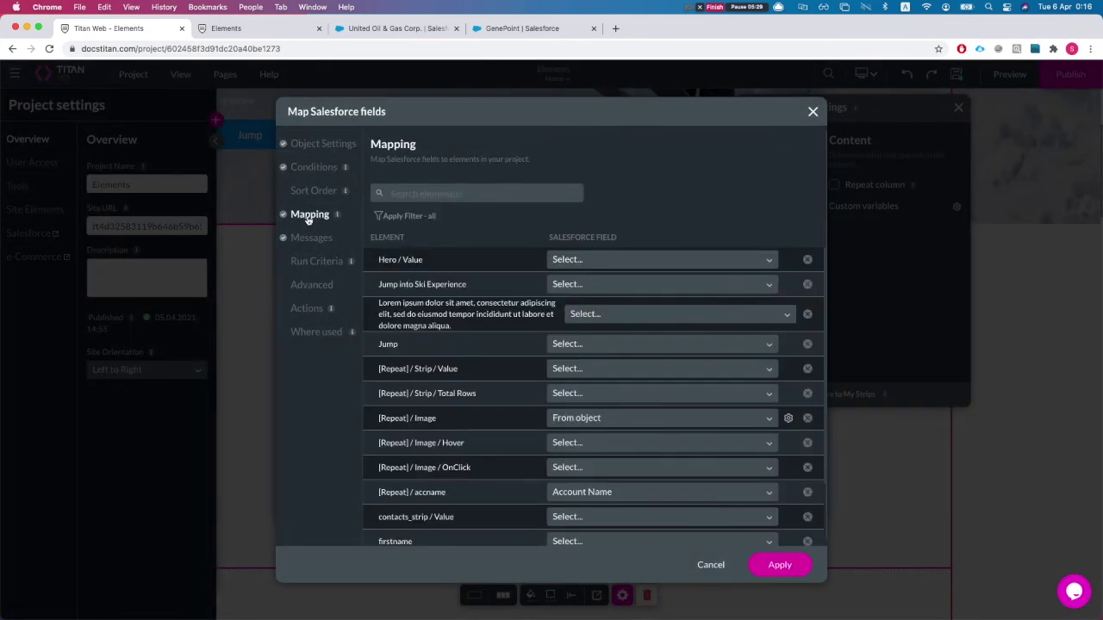
click(422, 216)
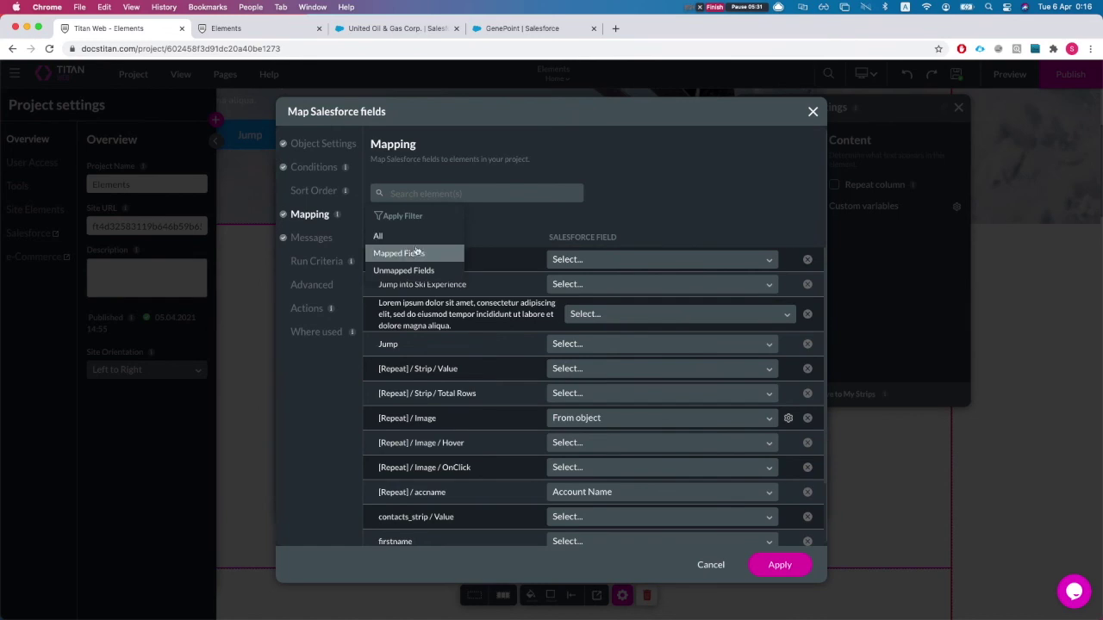
click(406, 252)
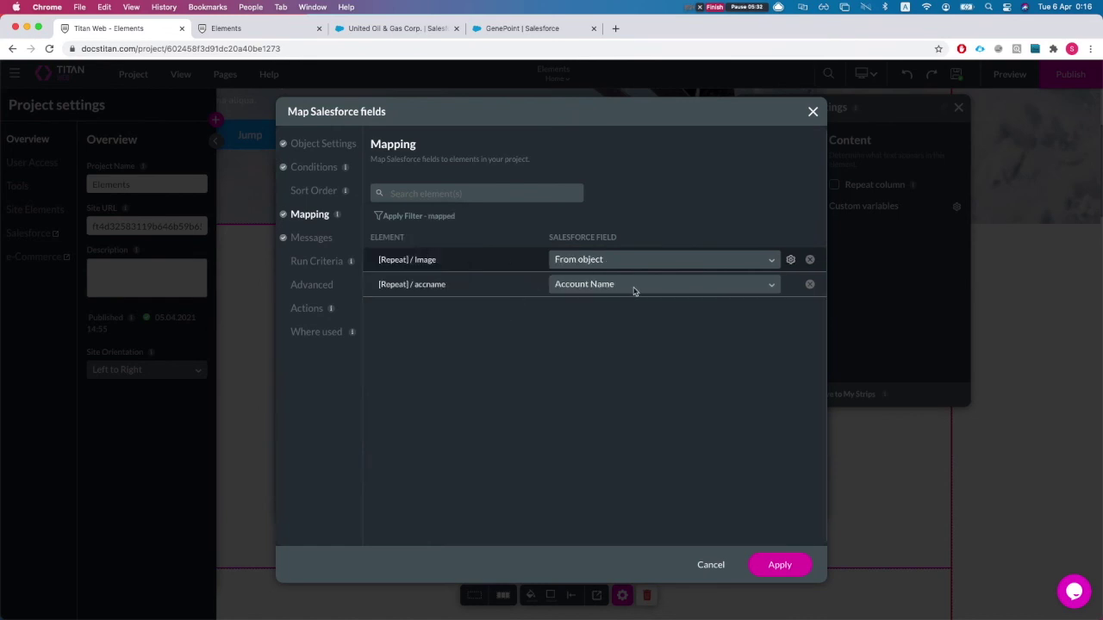
Step: Open the from-object mapping of the repeated Image element and select Content Version as its object
click(790, 259)
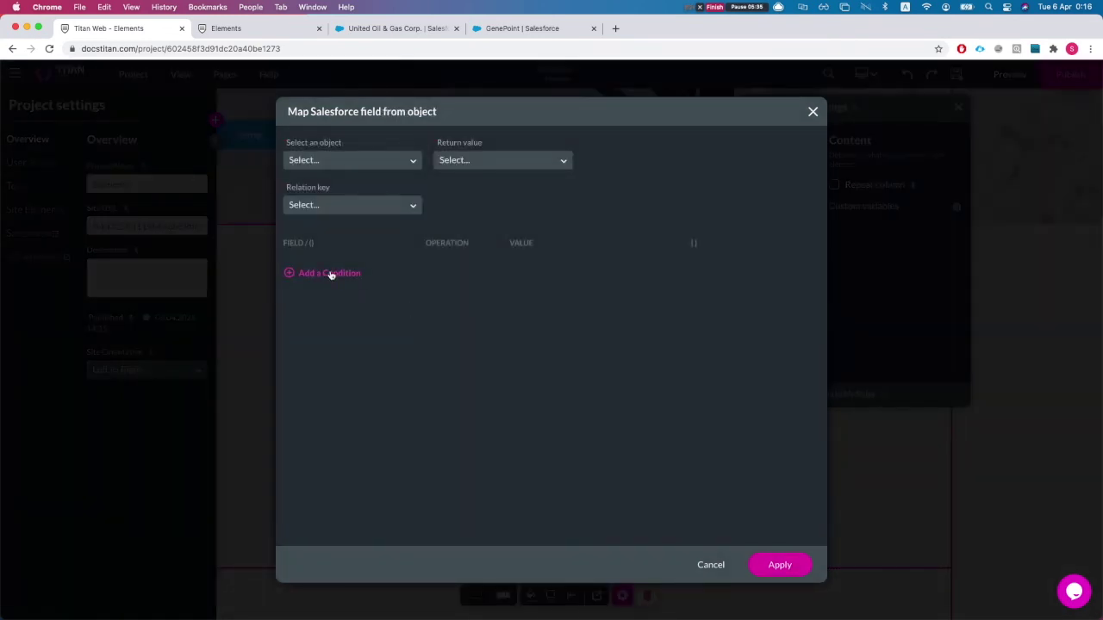
click(707, 565)
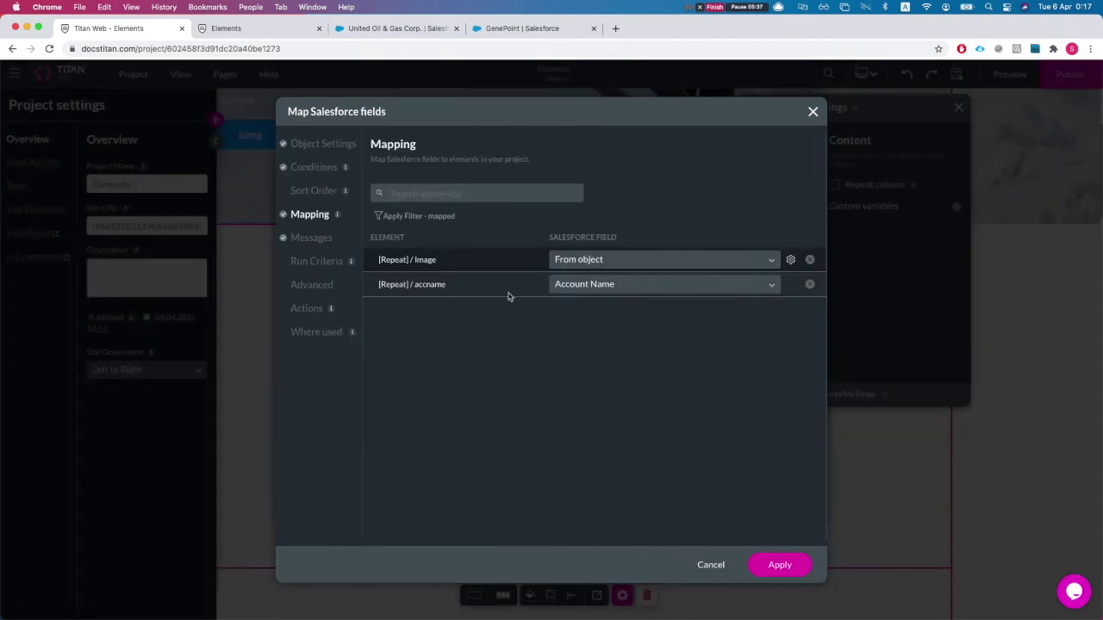
click(705, 263)
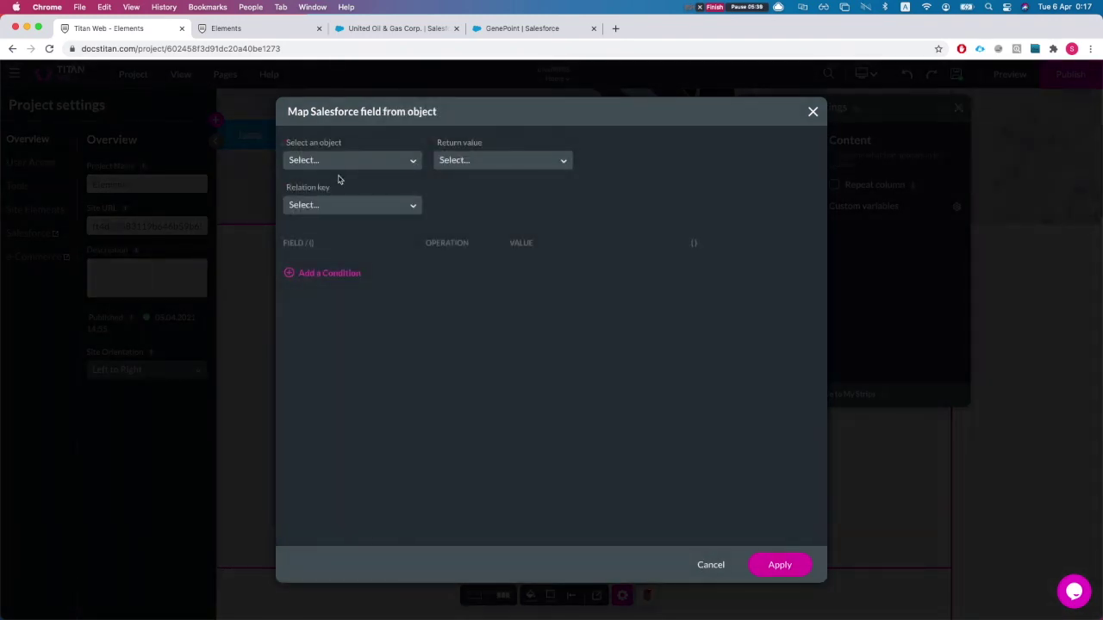
click(328, 169)
text(file)
key(Down)
key(Down)
key(Down)
key(Return)
Step: Set the image mapping's return value to Version Data and its relation key to First Publish Location ID
click(527, 164)
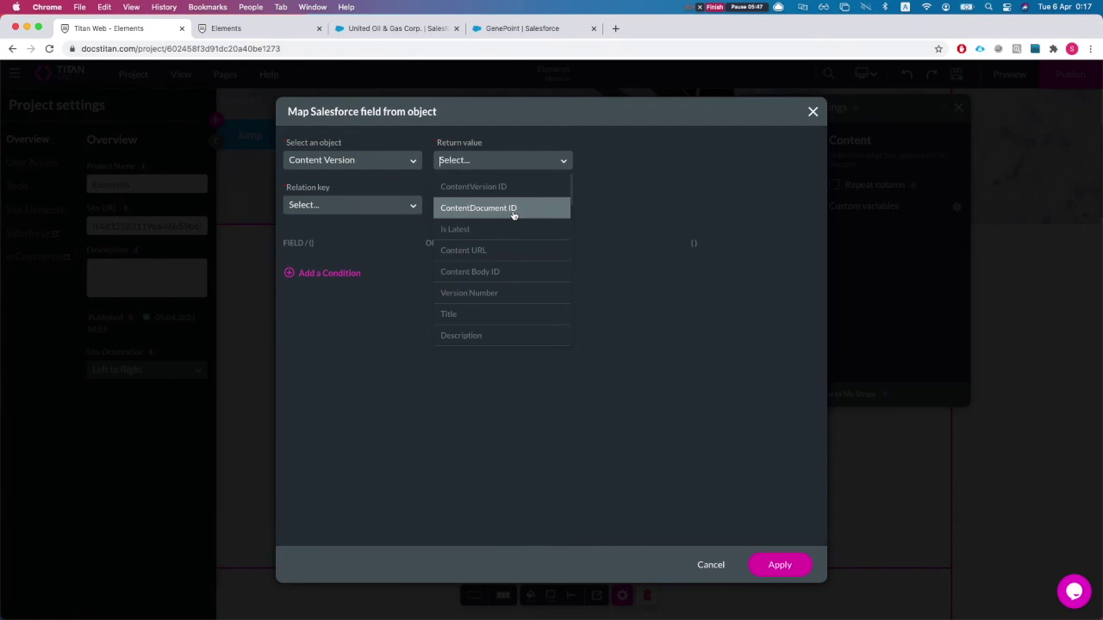
text(vers)
key(Down)
key(Down)
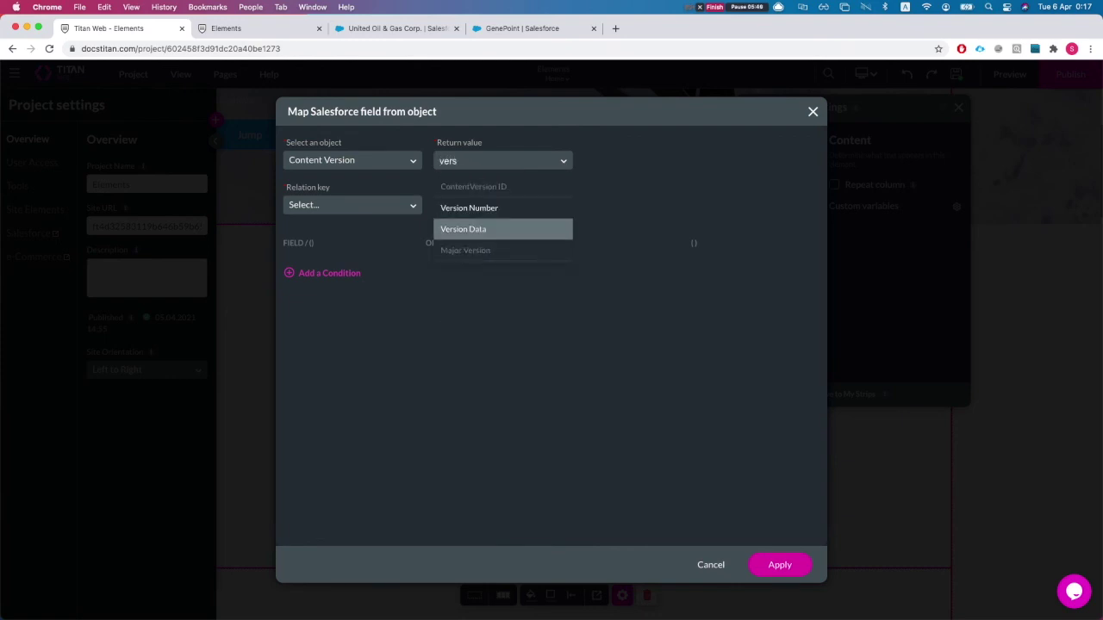
key(Return)
click(364, 205)
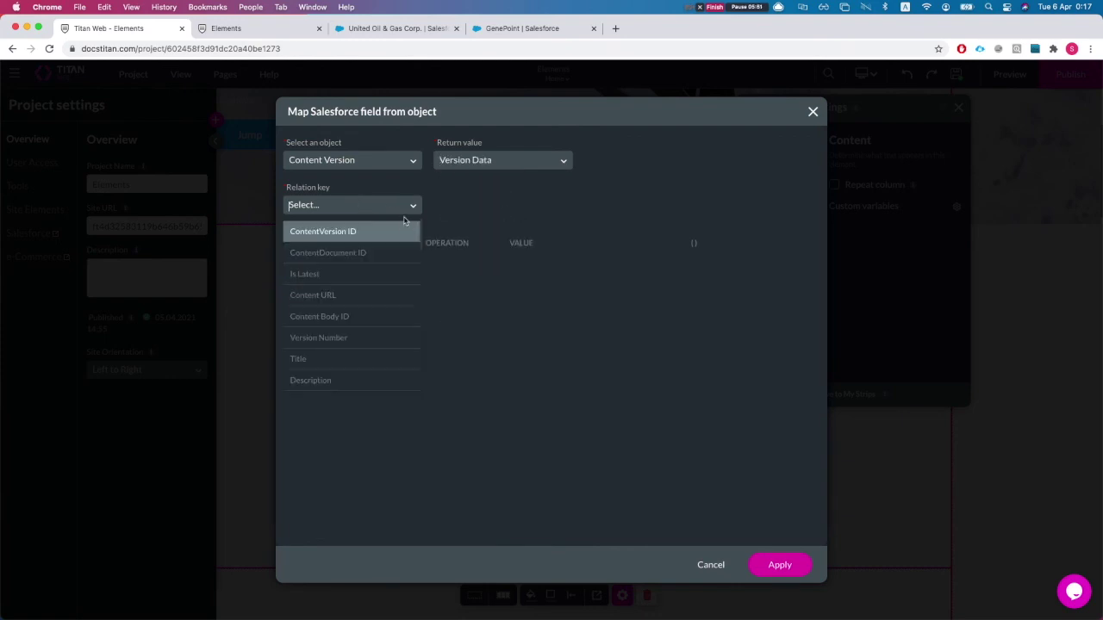
text(first)
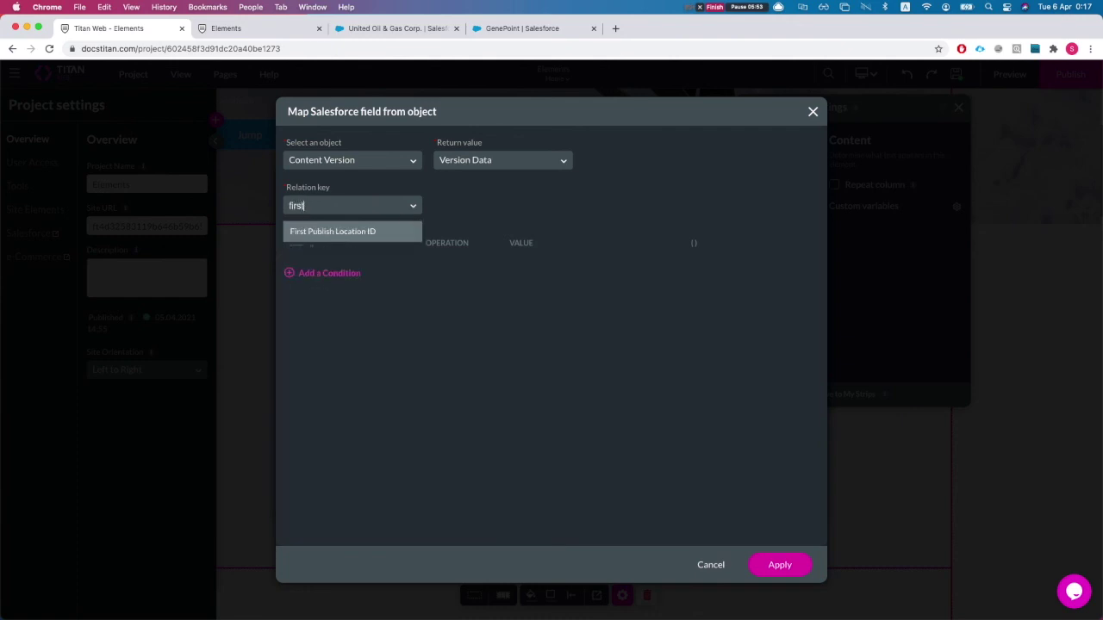
key(Return)
Step: Add a condition on First Publish Location ID with the Equals operation, and choose its value type and value
click(312, 275)
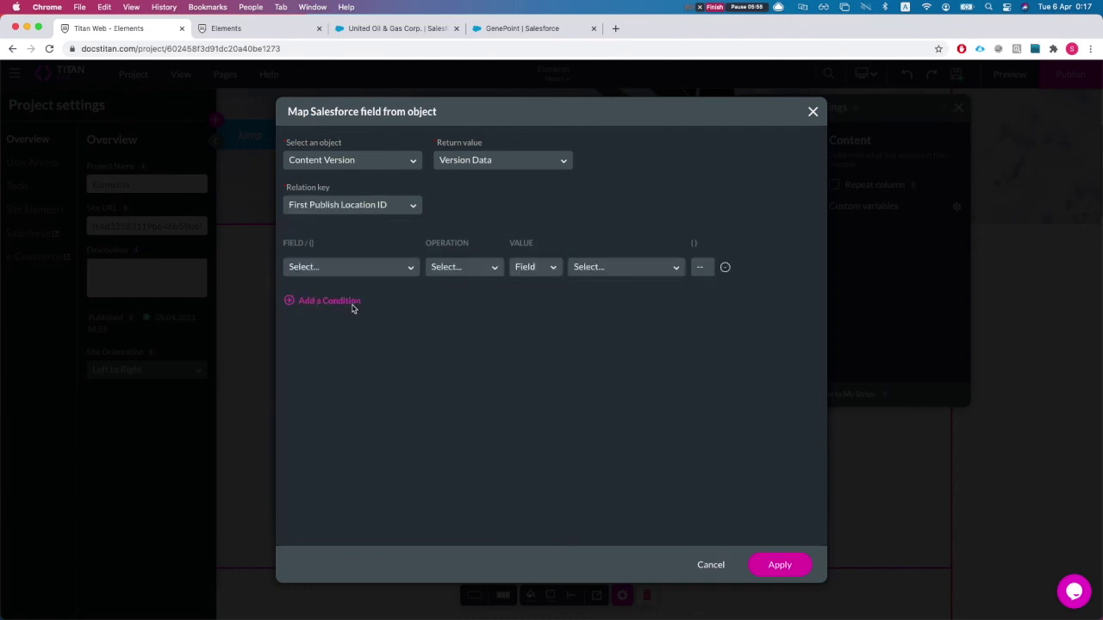
click(348, 270)
text(first)
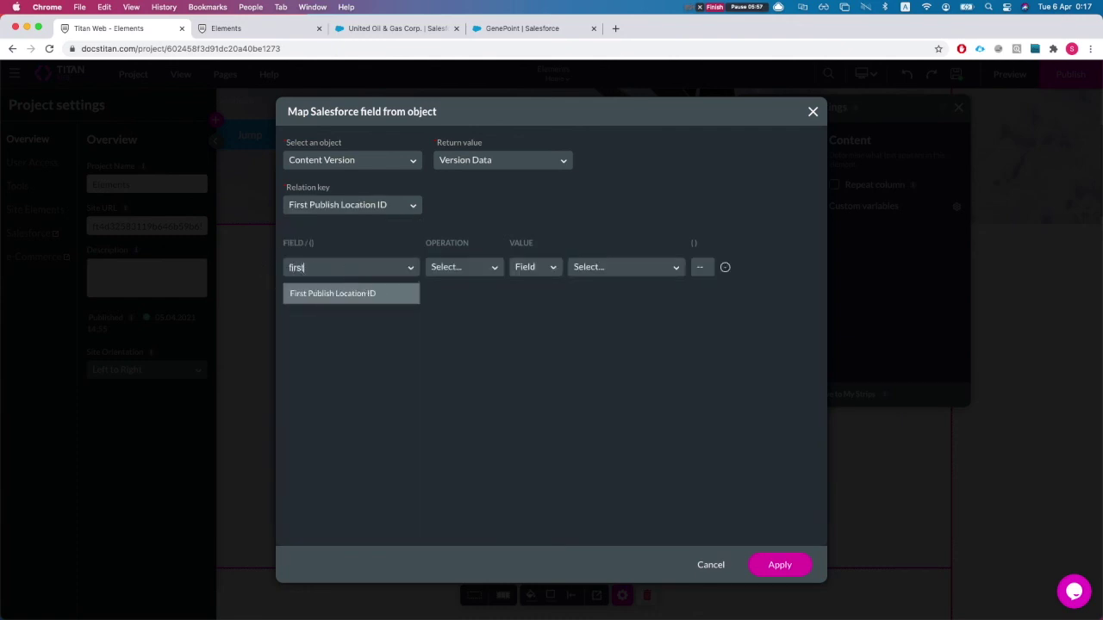
key(Return)
click(478, 274)
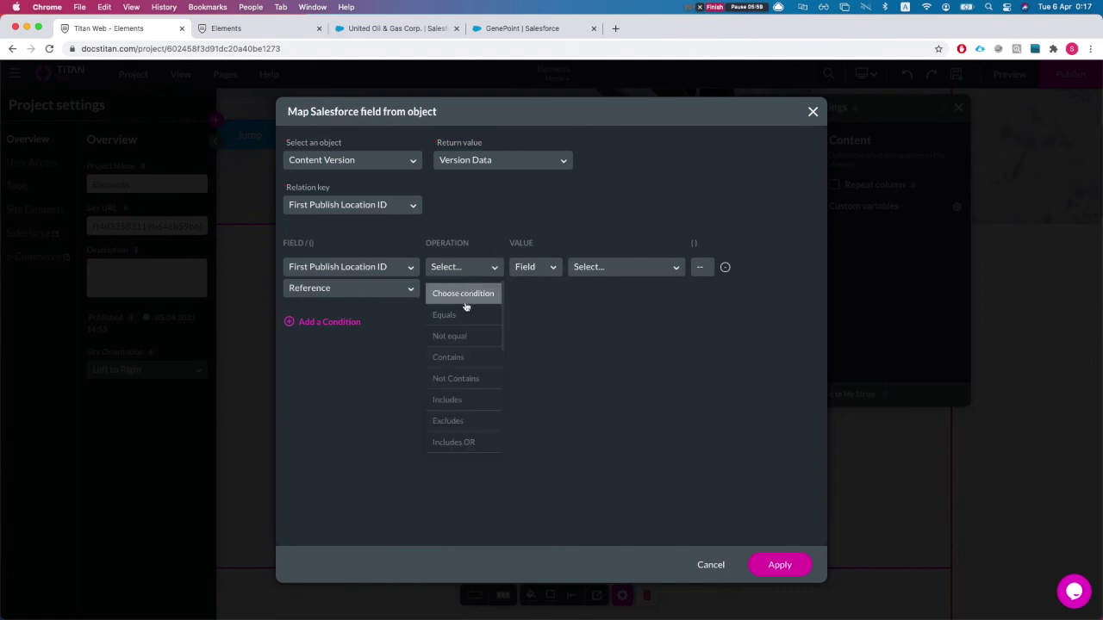
click(464, 302)
click(470, 274)
click(465, 314)
click(552, 267)
click(531, 336)
click(598, 269)
click(594, 294)
Step: Apply the image mapping and the Account integration changes, and close the Salesforce integration
click(778, 569)
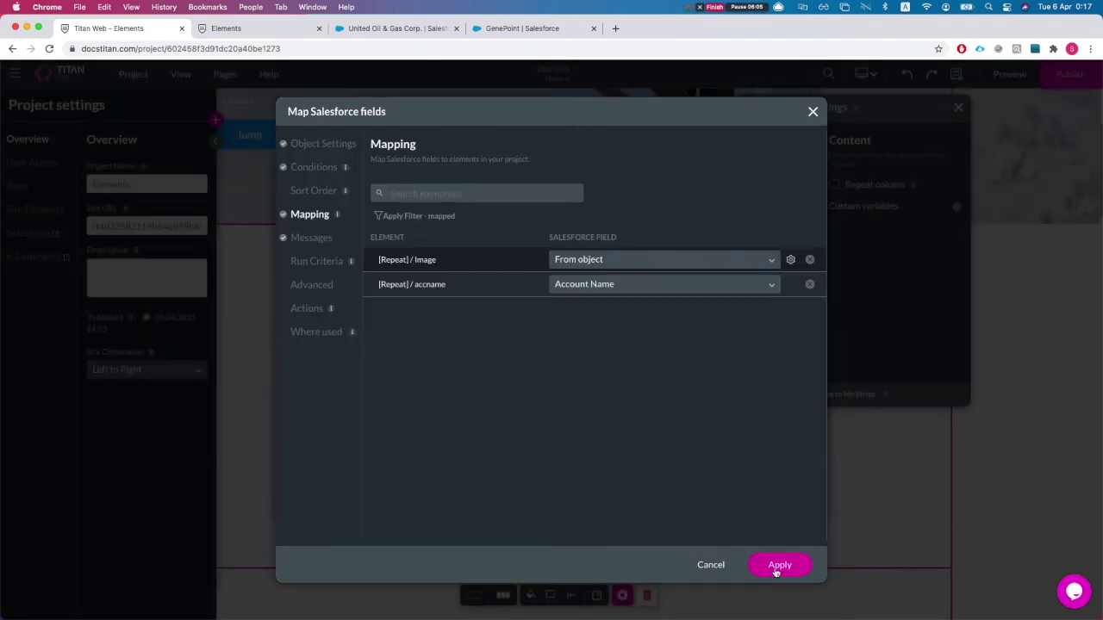
click(777, 568)
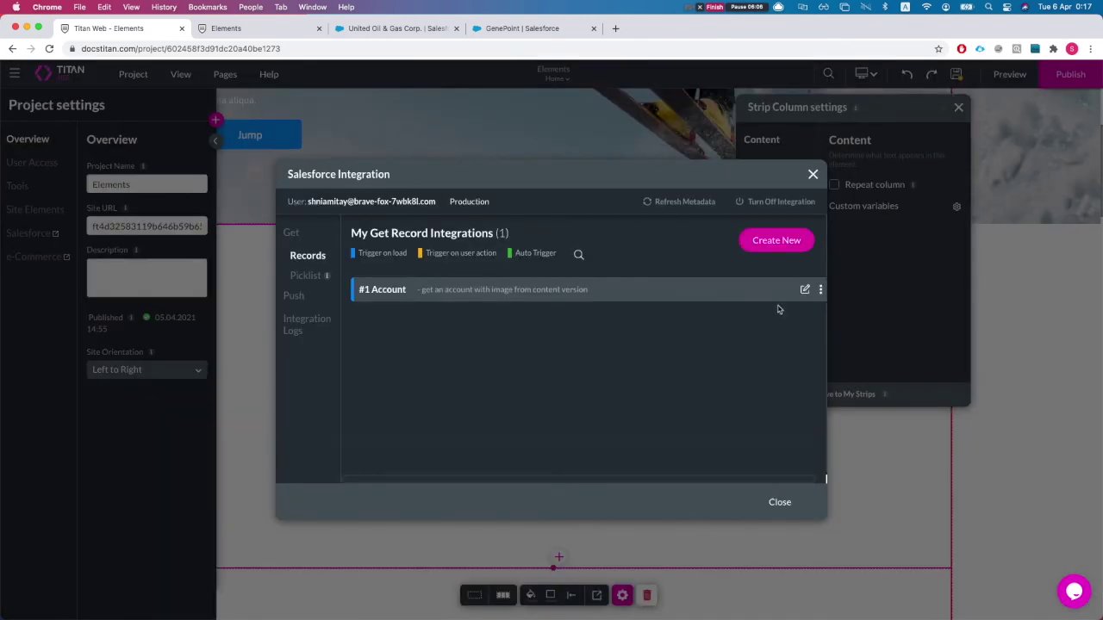
click(780, 504)
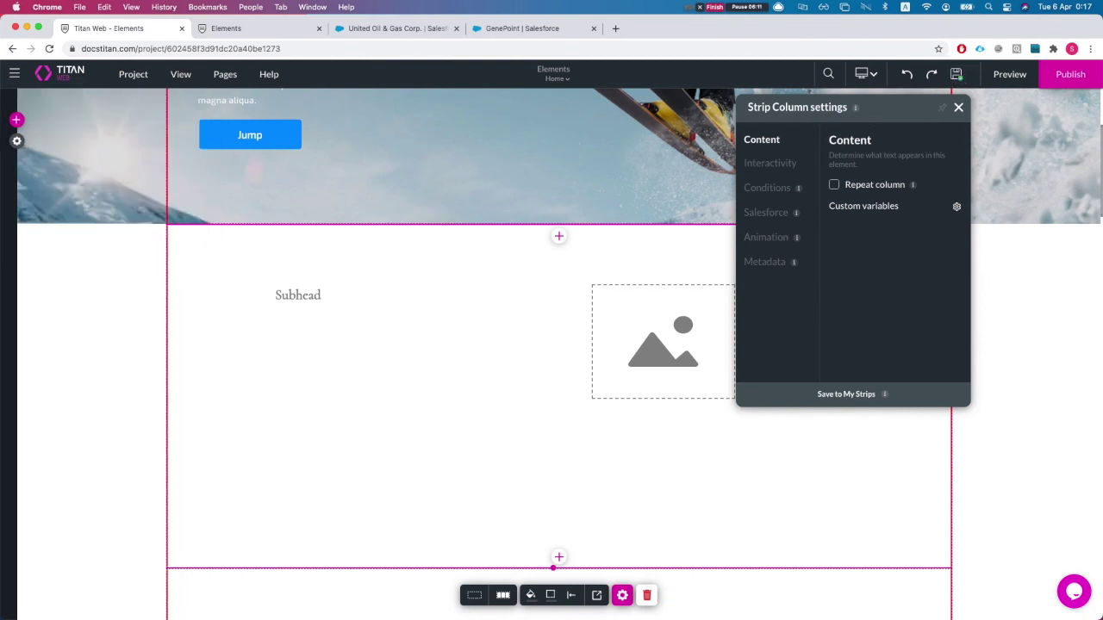
Step: Reload the page preview and check each repeated account's name against its image, from Blackbeards Grog Emporium to GenePoint
click(235, 31)
scroll(452, 194, down, 3)
key(super+r)
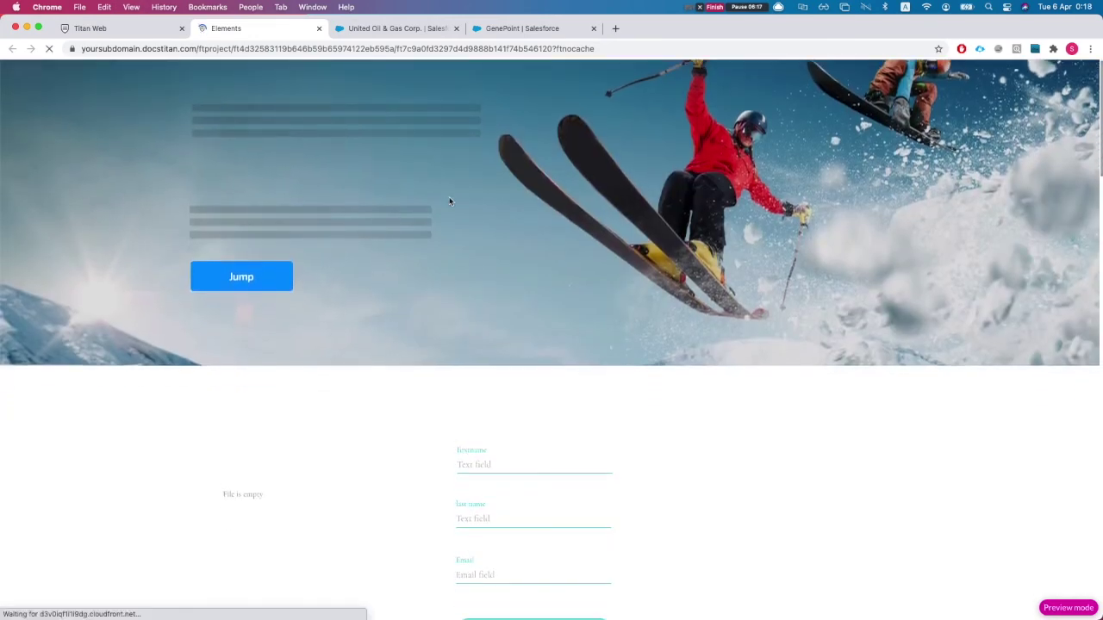
scroll(449, 199, down, 3)
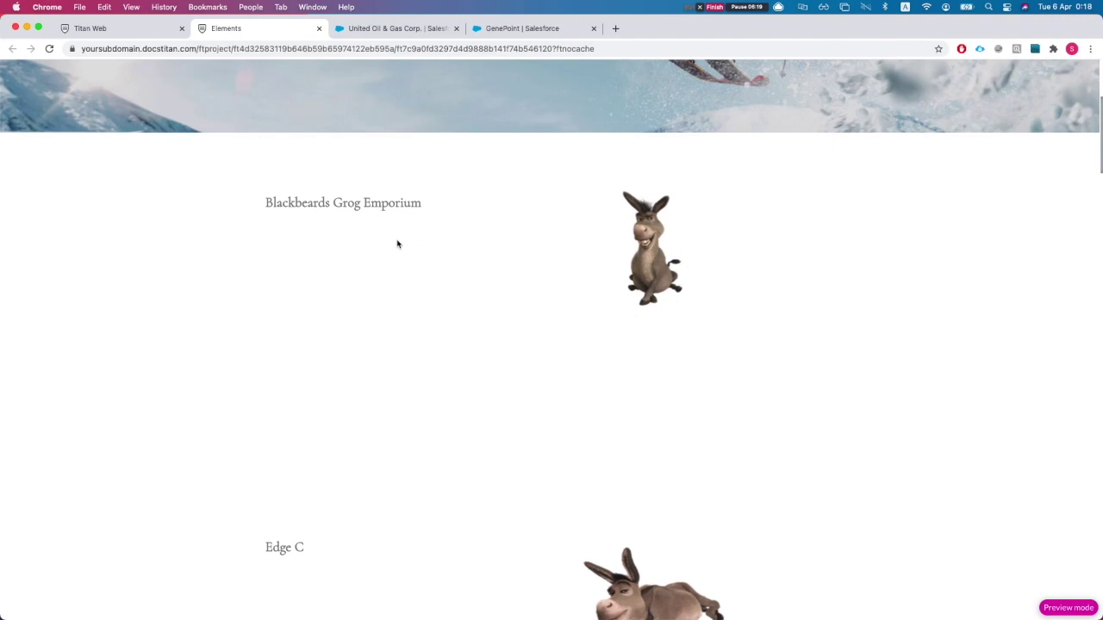
drag(308, 204, 361, 205)
scroll(349, 293, down, 10)
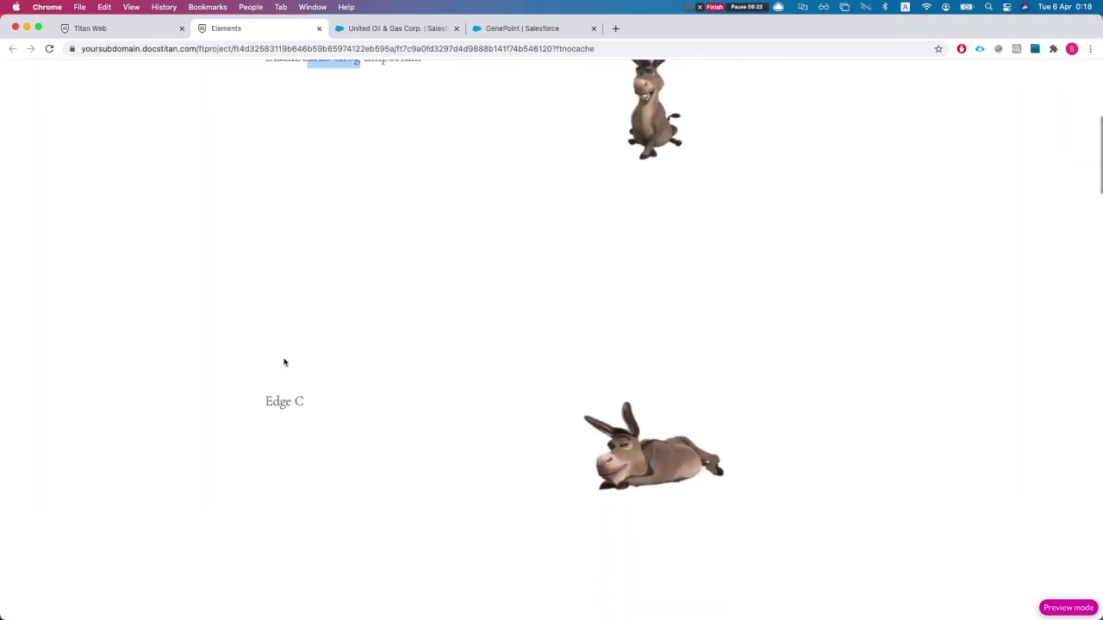
drag(267, 322, 404, 326)
scroll(461, 328, down, 6)
drag(262, 298, 332, 305)
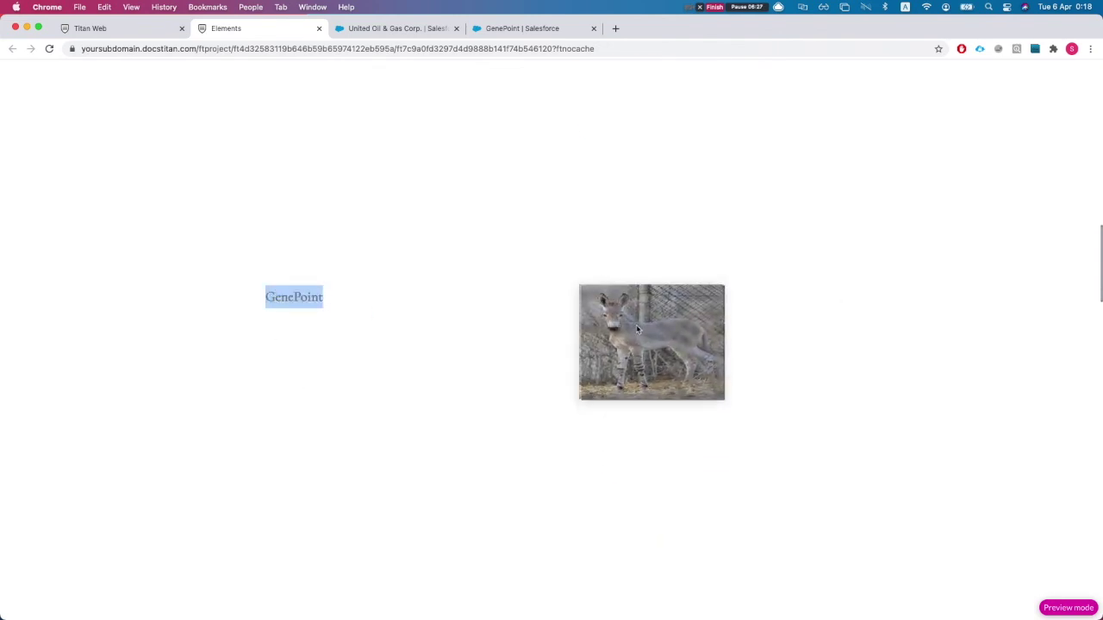
click(588, 361)
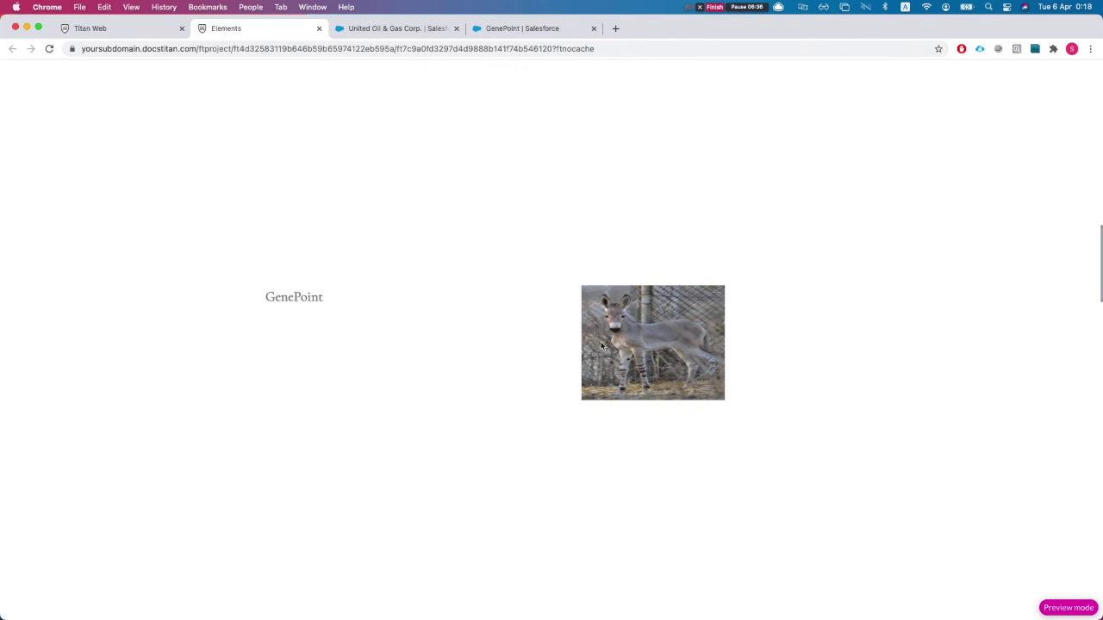
scroll(531, 285, up, 10)
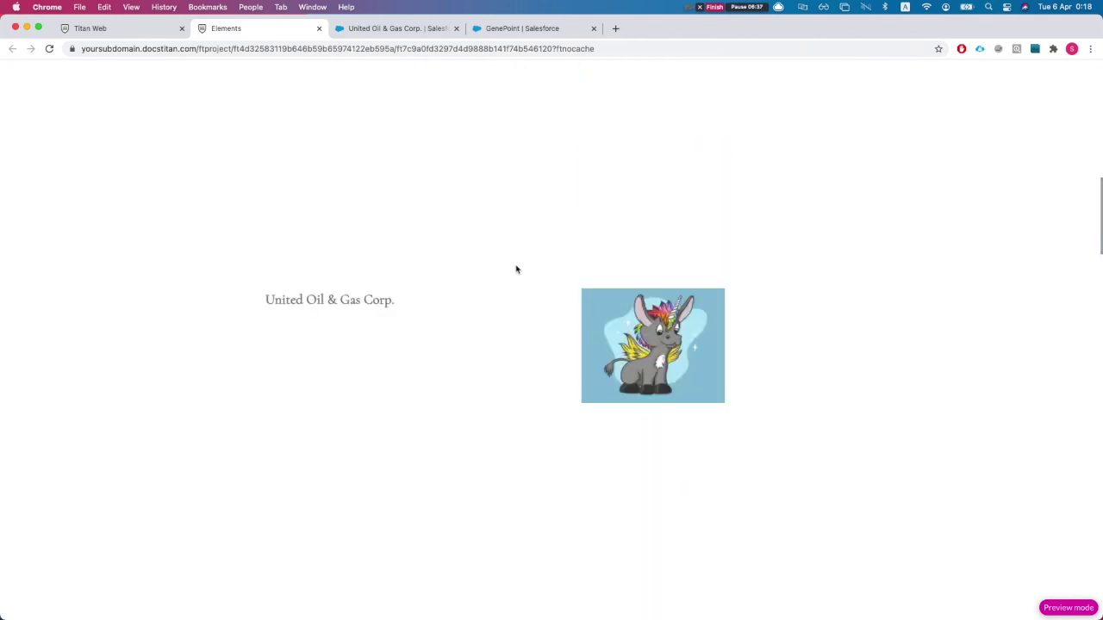
scroll(689, 162, up, 3)
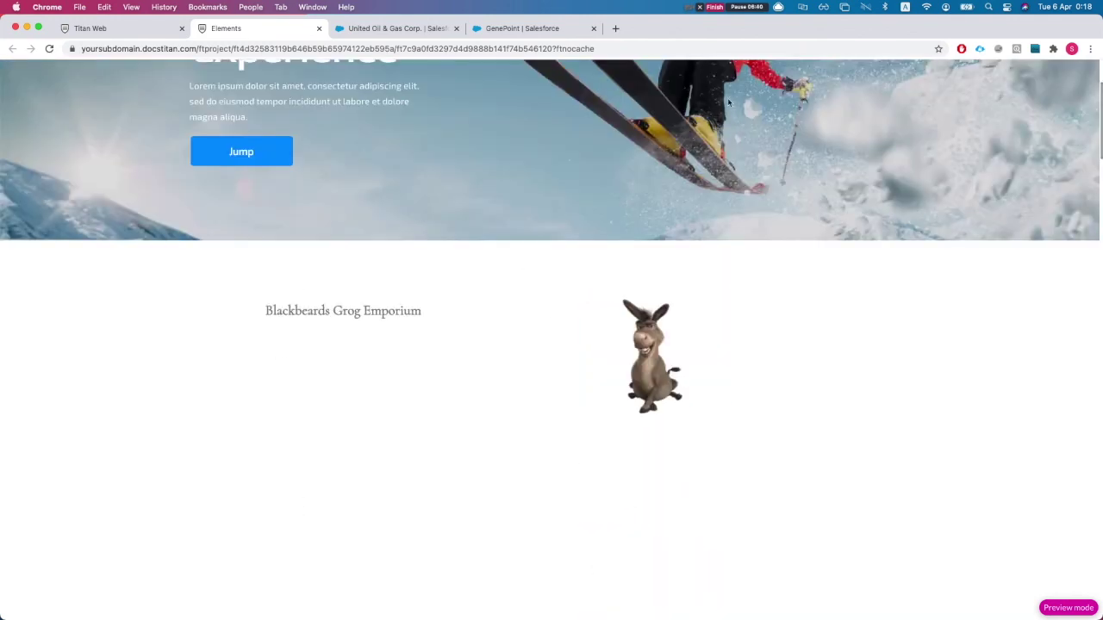